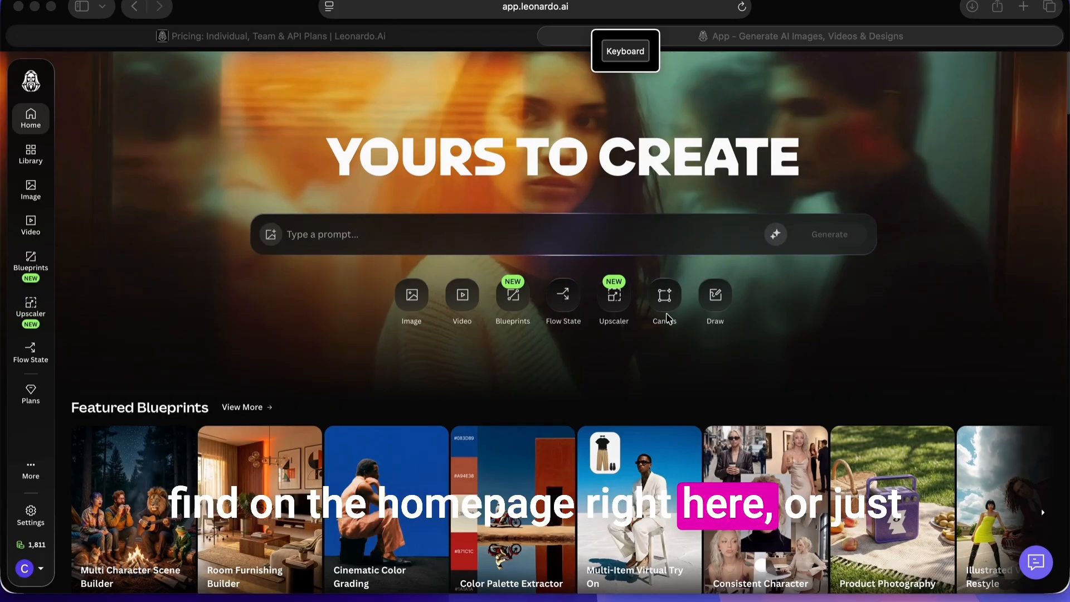
Open the Realtime Canvas and clear its leftover prompt and drawing
{"action": "left_click", "coordinate": [31, 471]}
{"action": "left_click", "coordinate": [31, 472]}
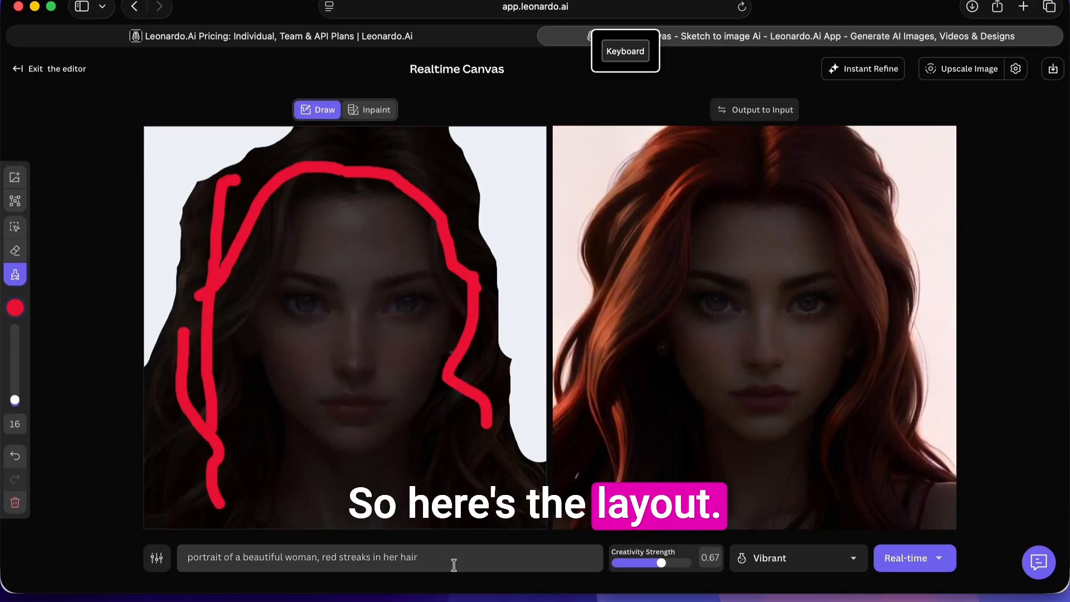
{"action": "triple_click", "coordinate": [239, 564]}
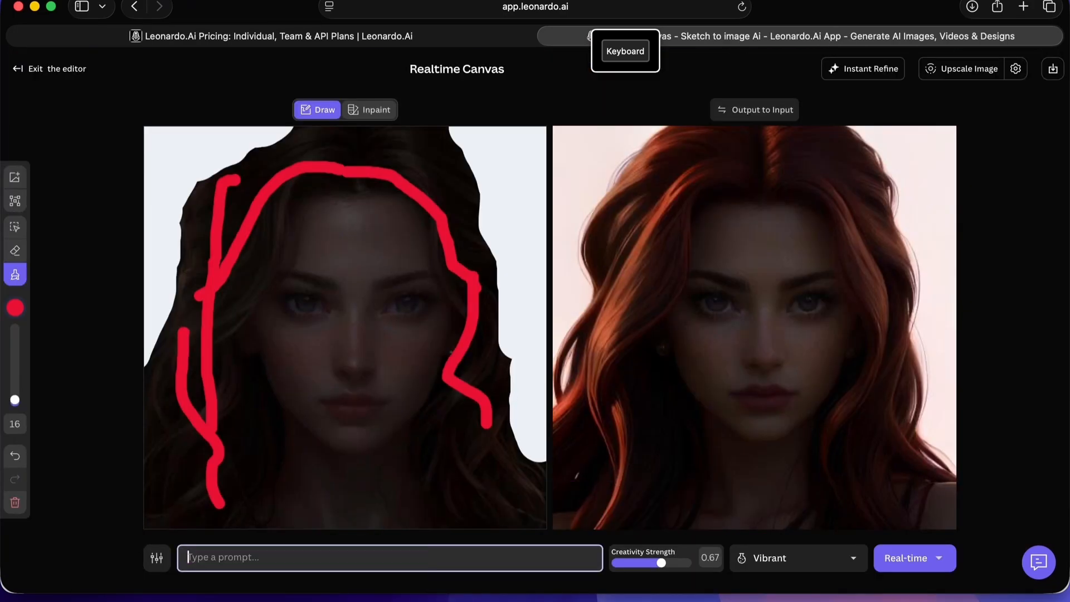
{"action": "left_click", "coordinate": [16, 502]}
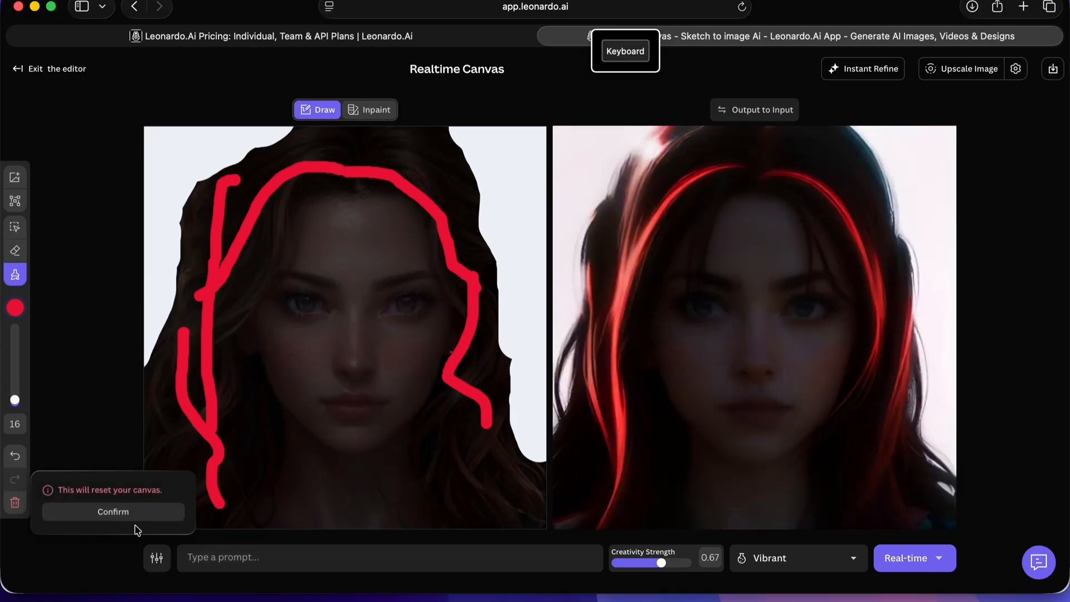
{"action": "left_click", "coordinate": [113, 512]}
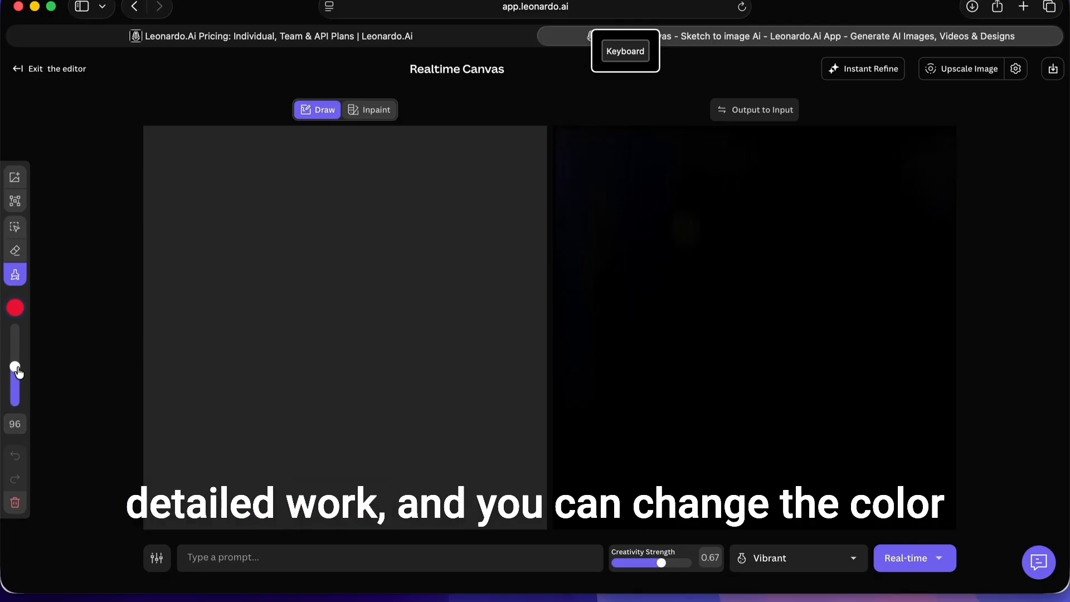
Set the brush to a pale sand colour, #F2EBCD, with a size of 89
{"action": "left_click_drag", "start_coordinate": [15, 389], "coordinate": [15, 397]}
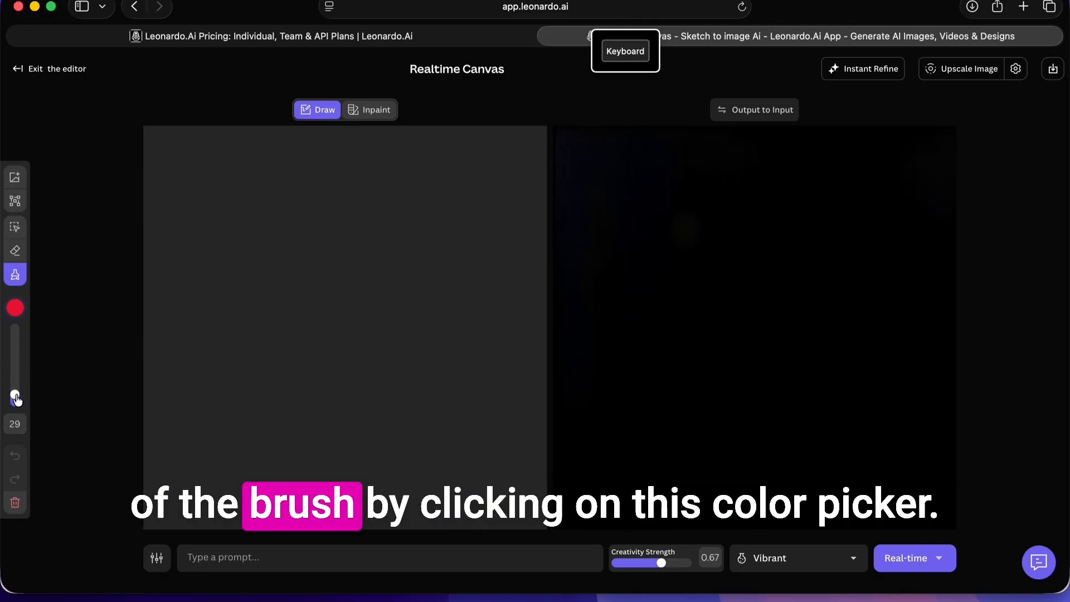
{"action": "left_click", "coordinate": [16, 309]}
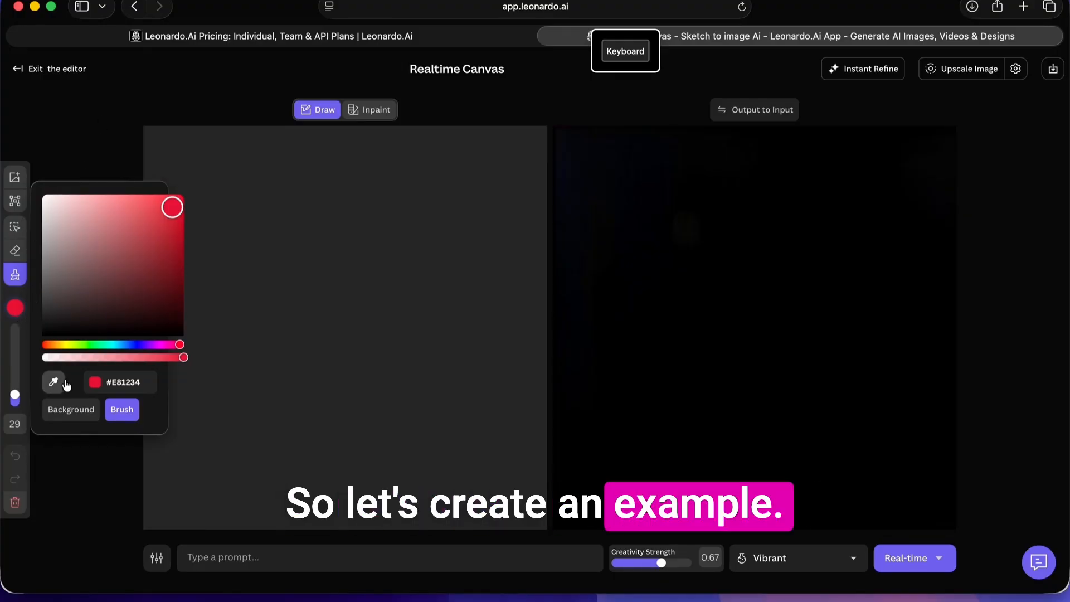
{"action": "left_click", "coordinate": [60, 344]}
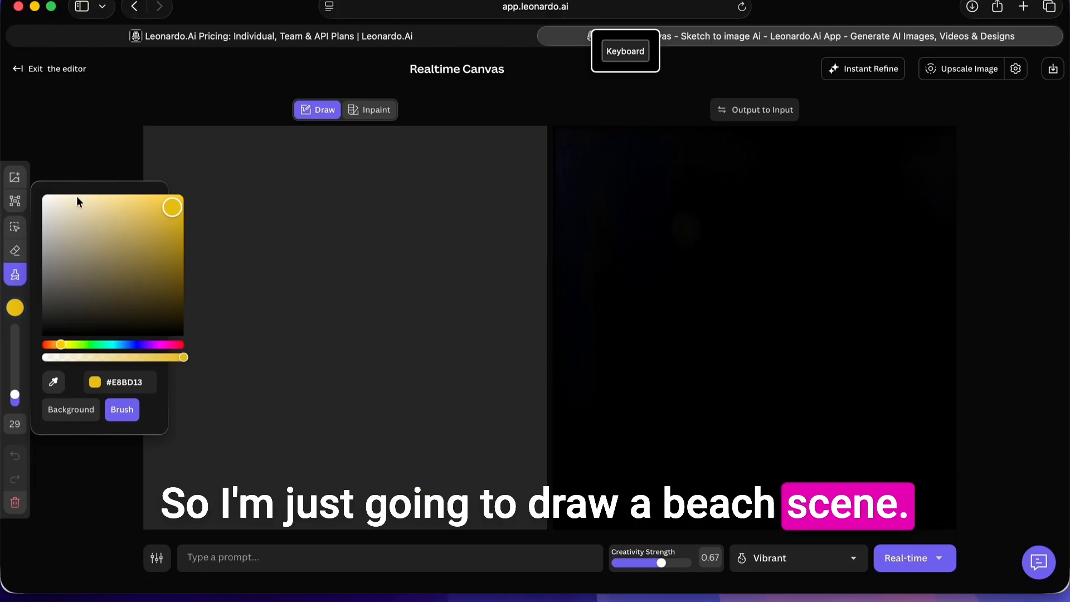
{"action": "mouse_move", "coordinate": [76, 195]}
{"action": "left_mouse_down"}
{"action": "mouse_move", "coordinate": [105, 196]}
{"action": "mouse_move", "coordinate": [81, 200]}
{"action": "left_mouse_up"}
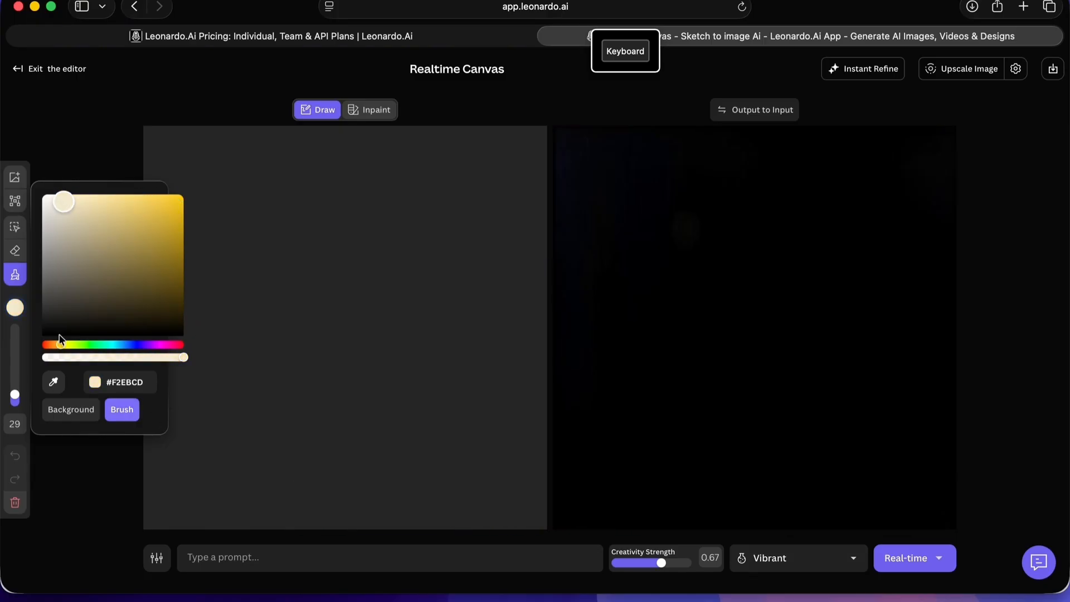
{"action": "left_click_drag", "start_coordinate": [16, 396], "coordinate": [15, 369]}
Paint a wavy-topped area of sand that fills the lower third of the drawing canvas
{"action": "left_click", "coordinate": [215, 418]}
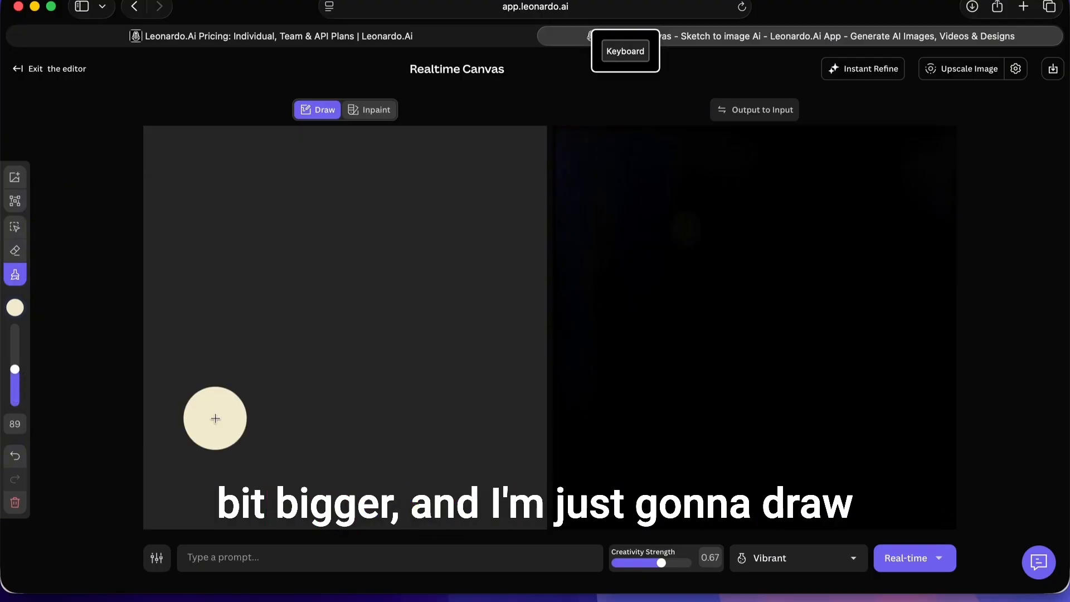
{"action": "mouse_move", "coordinate": [149, 422]}
{"action": "left_mouse_down"}
{"action": "mouse_move", "coordinate": [244, 394]}
{"action": "mouse_move", "coordinate": [282, 407]}
{"action": "mouse_move", "coordinate": [370, 394]}
{"action": "mouse_move", "coordinate": [445, 404]}
{"action": "mouse_move", "coordinate": [472, 385]}
{"action": "mouse_move", "coordinate": [545, 388]}
{"action": "left_mouse_up"}
{"action": "mouse_move", "coordinate": [146, 461]}
{"action": "left_mouse_down"}
{"action": "mouse_move", "coordinate": [168, 478]}
{"action": "mouse_move", "coordinate": [140, 482]}
{"action": "left_mouse_up"}
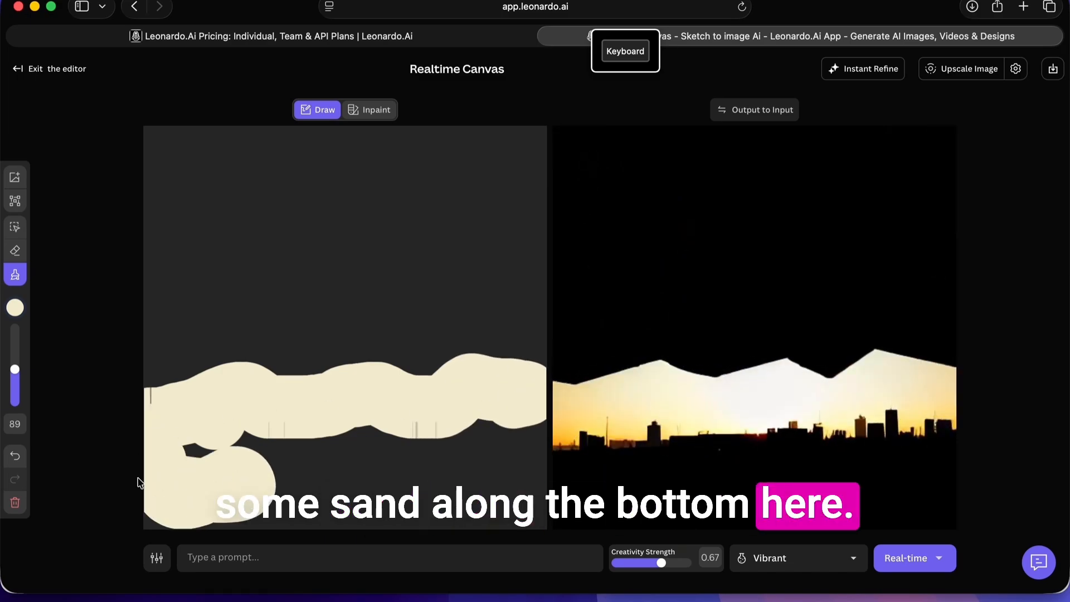
{"action": "mouse_move", "coordinate": [220, 457]}
{"action": "left_mouse_down"}
{"action": "mouse_move", "coordinate": [365, 463]}
{"action": "mouse_move", "coordinate": [249, 464]}
{"action": "mouse_move", "coordinate": [265, 449]}
{"action": "mouse_move", "coordinate": [430, 437]}
{"action": "mouse_move", "coordinate": [479, 454]}
{"action": "mouse_move", "coordinate": [486, 467]}
{"action": "mouse_move", "coordinate": [522, 421]}
{"action": "mouse_move", "coordinate": [537, 440]}
{"action": "mouse_move", "coordinate": [437, 488]}
{"action": "mouse_move", "coordinate": [253, 483]}
{"action": "mouse_move", "coordinate": [169, 494]}
{"action": "mouse_move", "coordinate": [195, 511]}
{"action": "mouse_move", "coordinate": [489, 517]}
{"action": "left_mouse_up"}
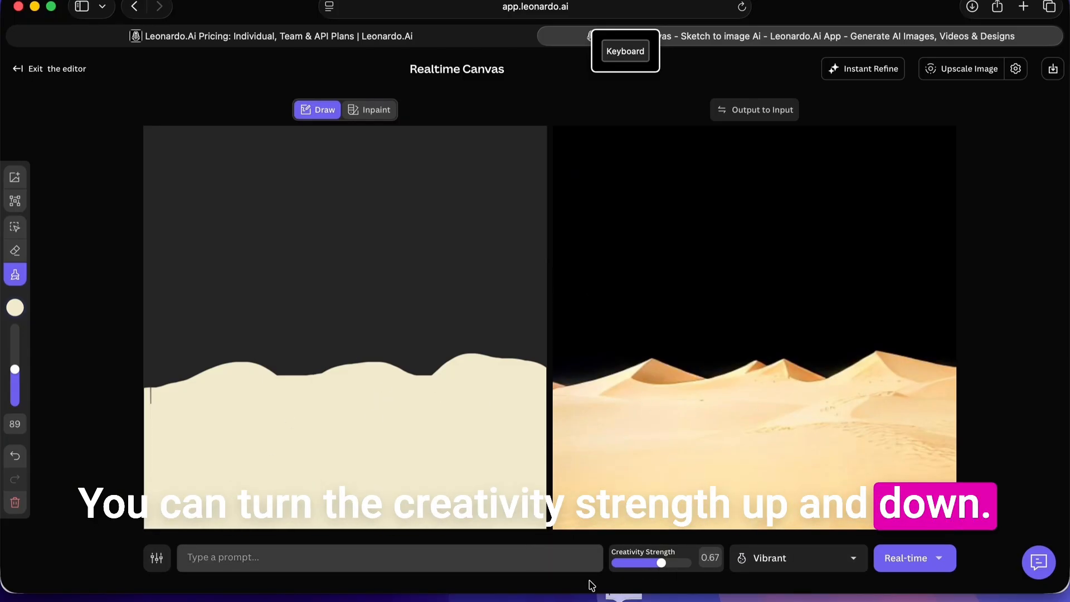
Try a high and a low Creativity Strength, and set it to 0.82
{"action": "left_click_drag", "start_coordinate": [661, 563], "coordinate": [687, 564]}
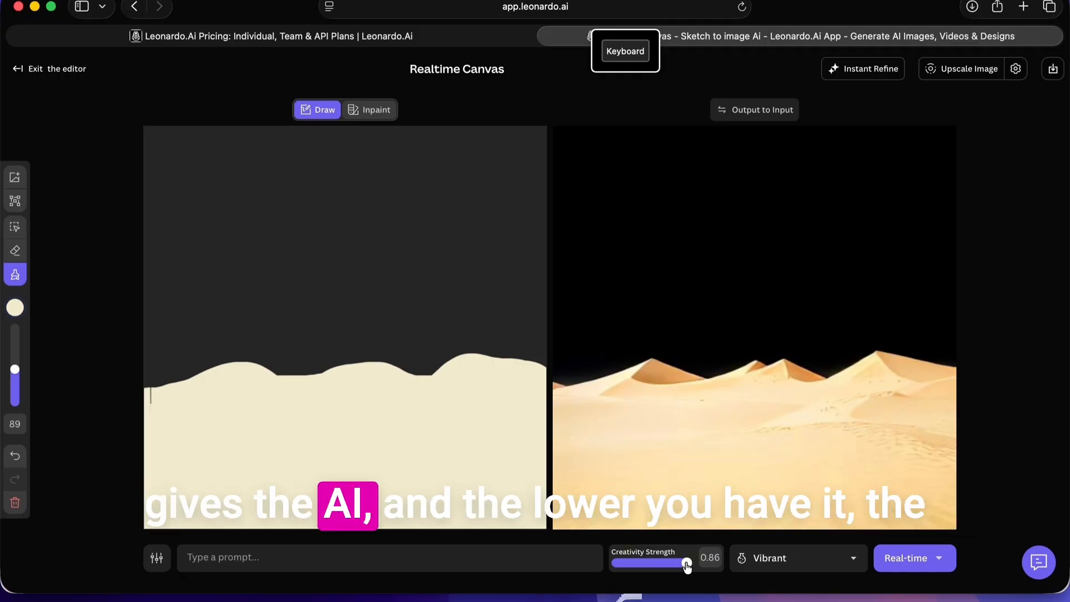
{"action": "left_click_drag", "start_coordinate": [687, 565], "coordinate": [617, 565]}
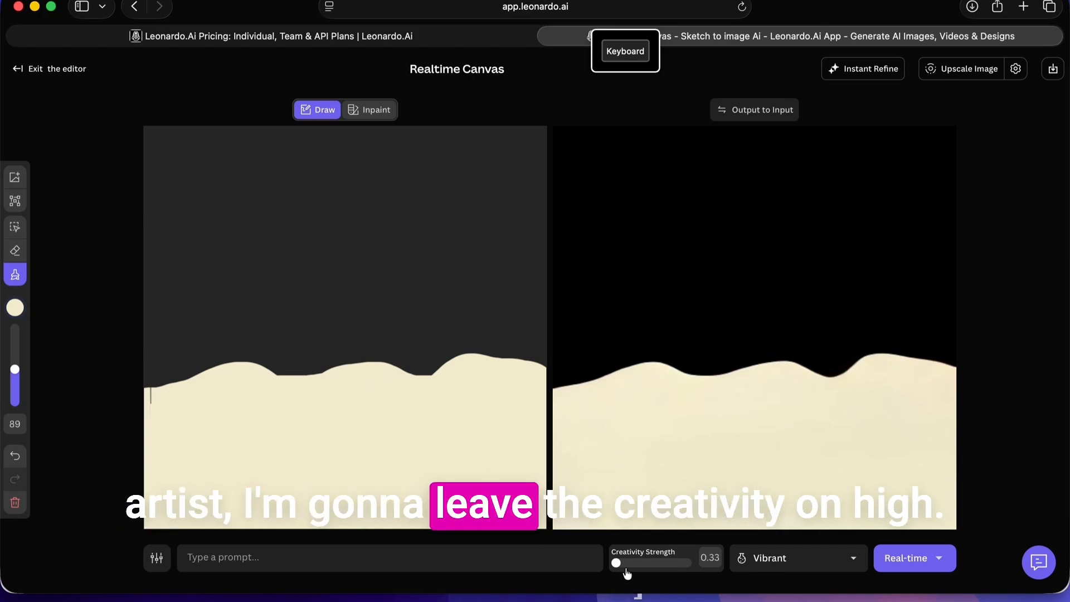
{"action": "left_click_drag", "start_coordinate": [617, 563], "coordinate": [694, 564]}
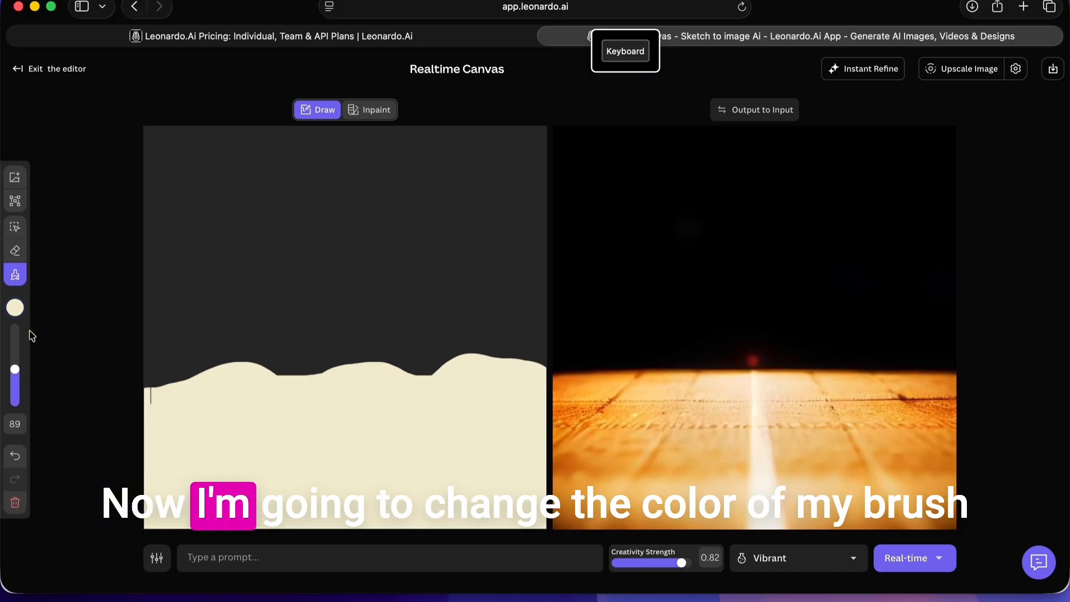
Change the brush colour to blue #517DFB and paint a broad ocean band across the canvas directly above the sand
{"action": "left_click", "coordinate": [15, 308]}
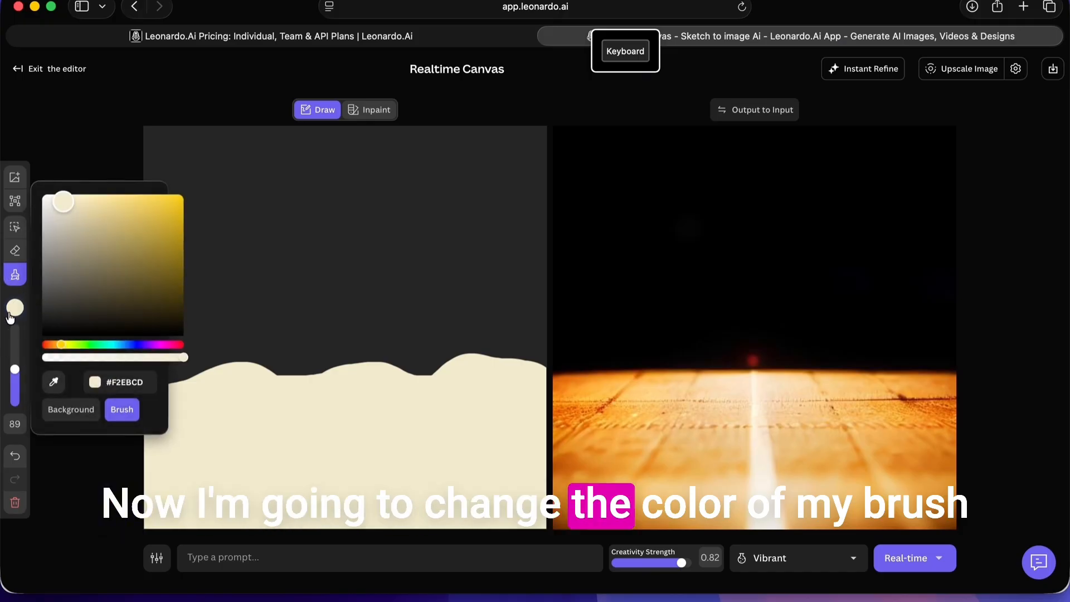
{"action": "left_click", "coordinate": [130, 345]}
{"action": "left_click", "coordinate": [139, 197]}
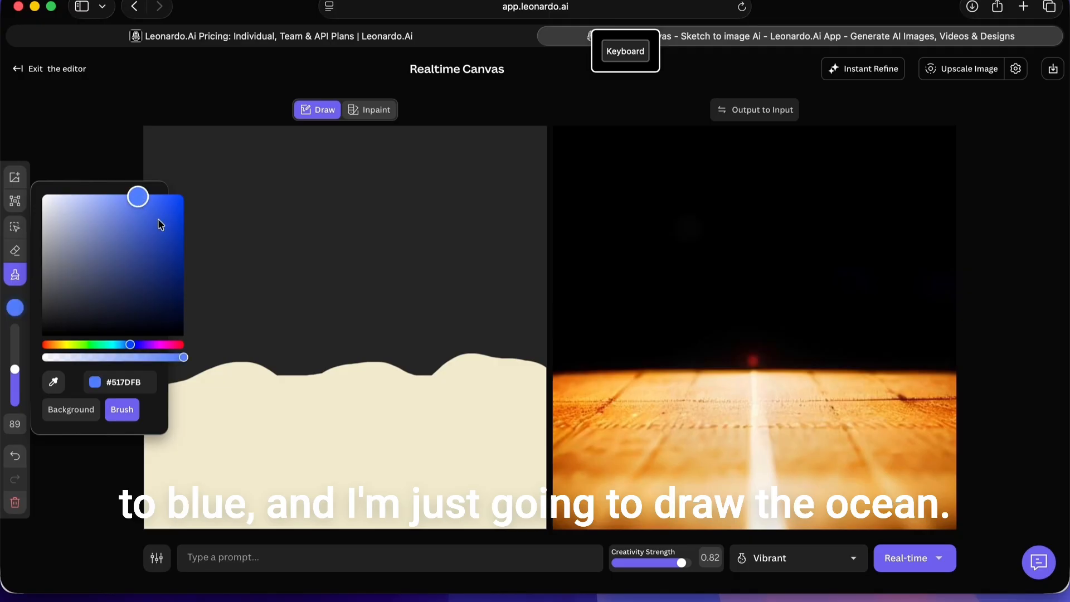
{"action": "left_click", "coordinate": [207, 278]}
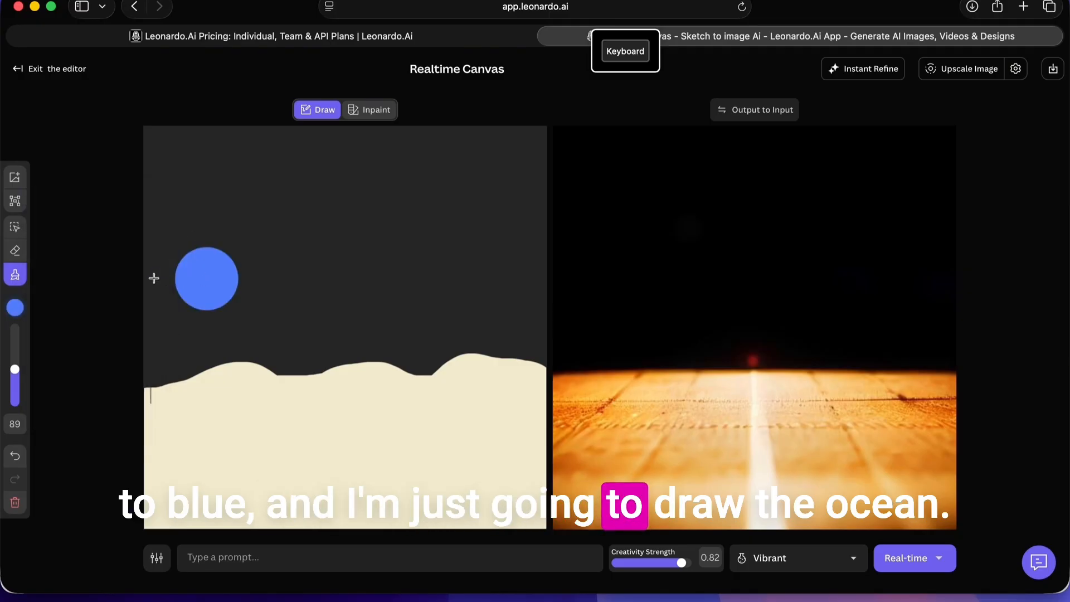
{"action": "mouse_move", "coordinate": [230, 275]}
{"action": "left_mouse_down"}
{"action": "mouse_move", "coordinate": [473, 260]}
{"action": "mouse_move", "coordinate": [531, 231]}
{"action": "left_mouse_up"}
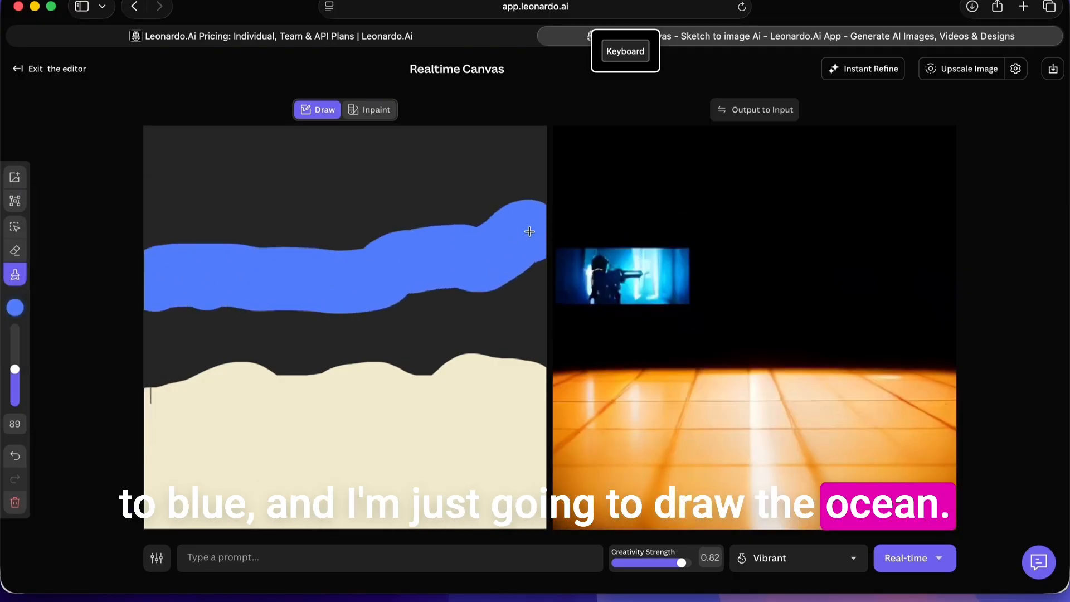
{"action": "left_click_drag", "start_coordinate": [156, 318], "coordinate": [518, 357]}
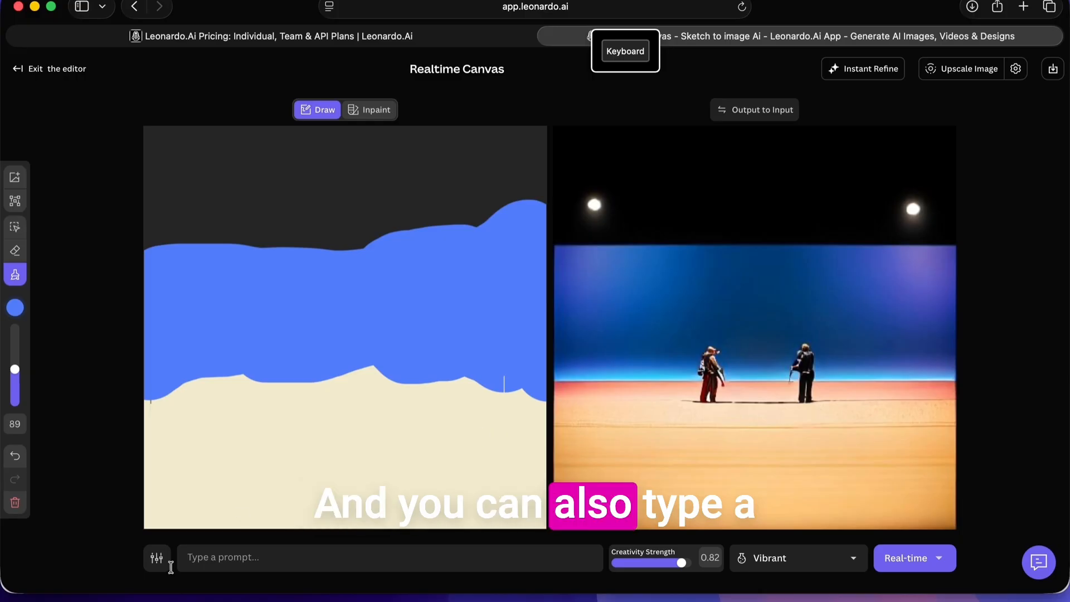
Enter the prompt "a white sand beach"
{"action": "left_click", "coordinate": [203, 562]}
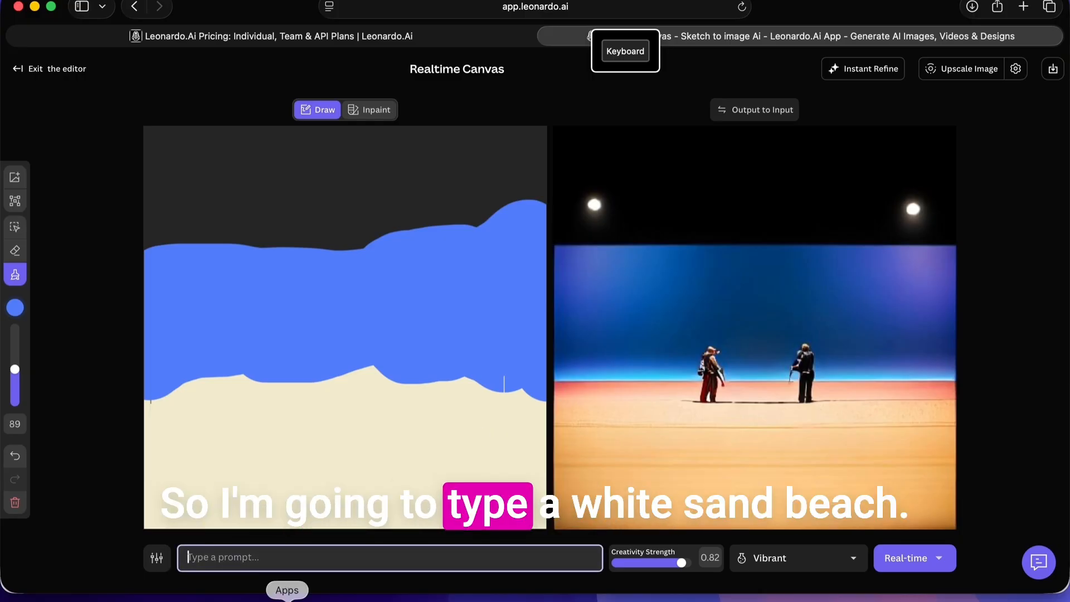
{"action": "type", "text": "a white sand beach"}
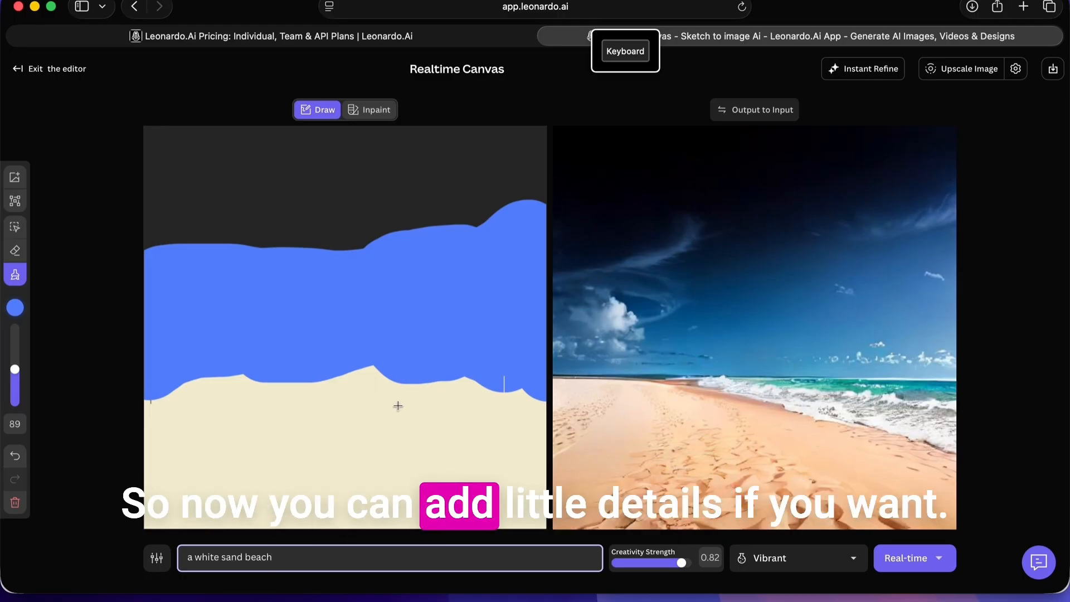
Change the brush to white #FFFFFF at size 33 and paint two small clouds over the blue area
{"action": "left_click", "coordinate": [15, 307]}
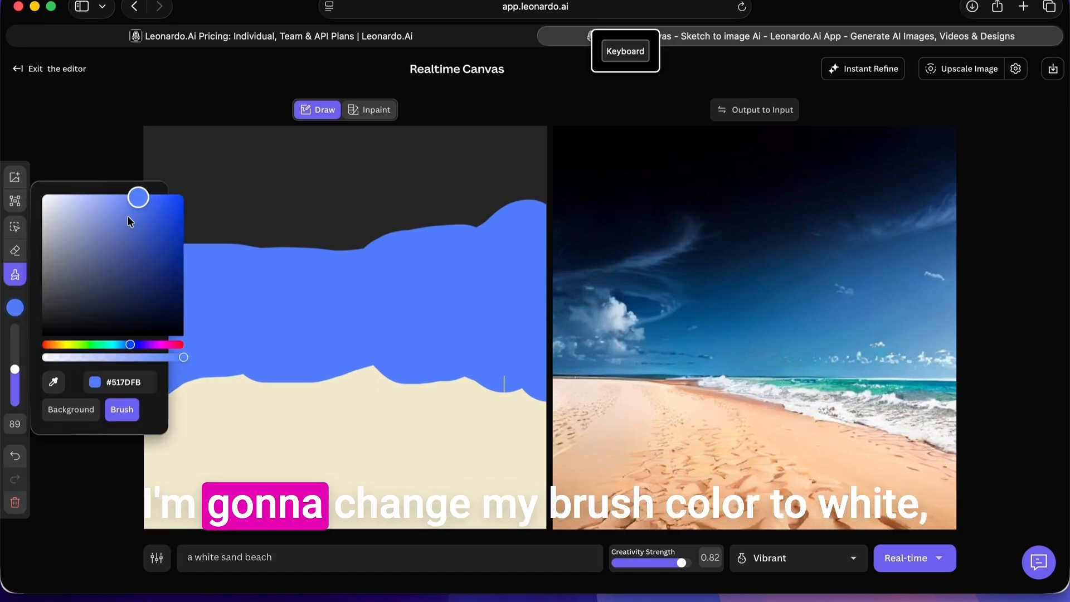
{"action": "left_click_drag", "start_coordinate": [138, 197], "coordinate": [35, 189]}
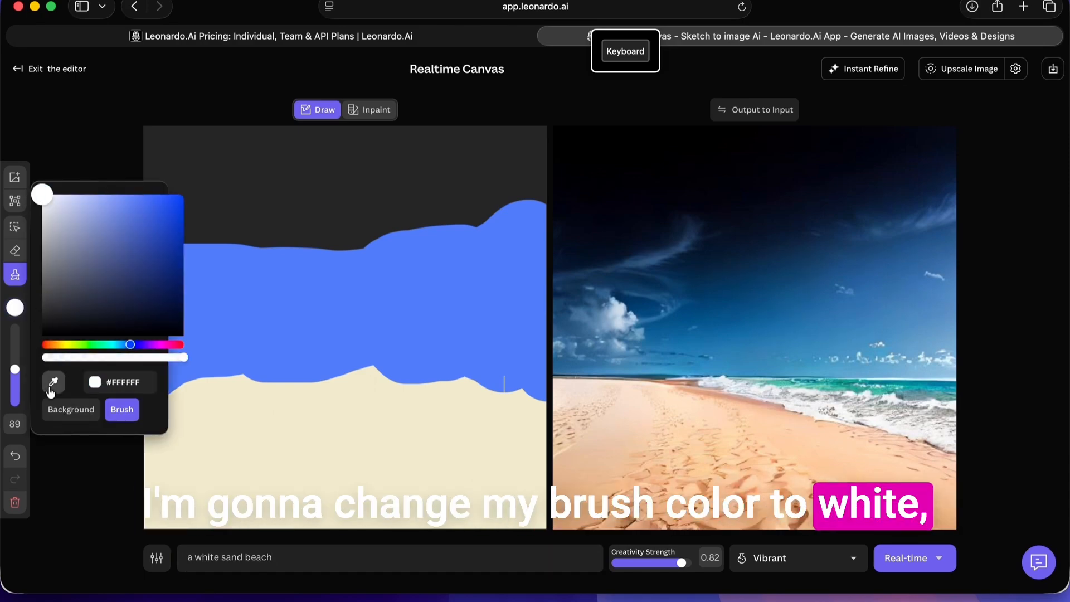
{"action": "left_click_drag", "start_coordinate": [15, 368], "coordinate": [15, 393]}
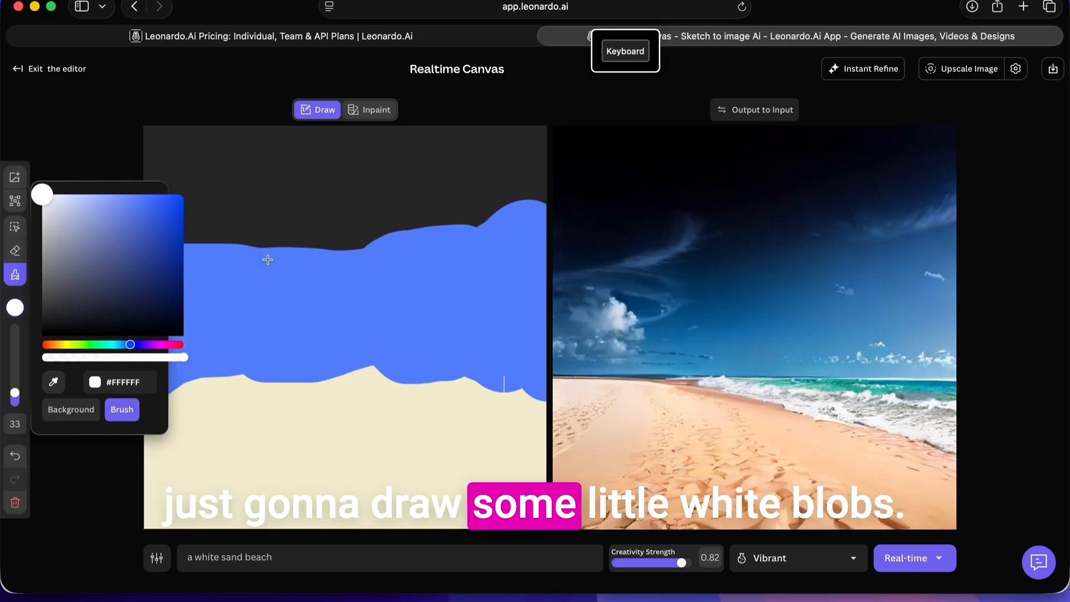
{"action": "mouse_move", "coordinate": [208, 245]}
{"action": "left_mouse_down"}
{"action": "mouse_move", "coordinate": [232, 270]}
{"action": "mouse_move", "coordinate": [256, 269]}
{"action": "mouse_move", "coordinate": [238, 284]}
{"action": "mouse_move", "coordinate": [191, 270]}
{"action": "left_mouse_up"}
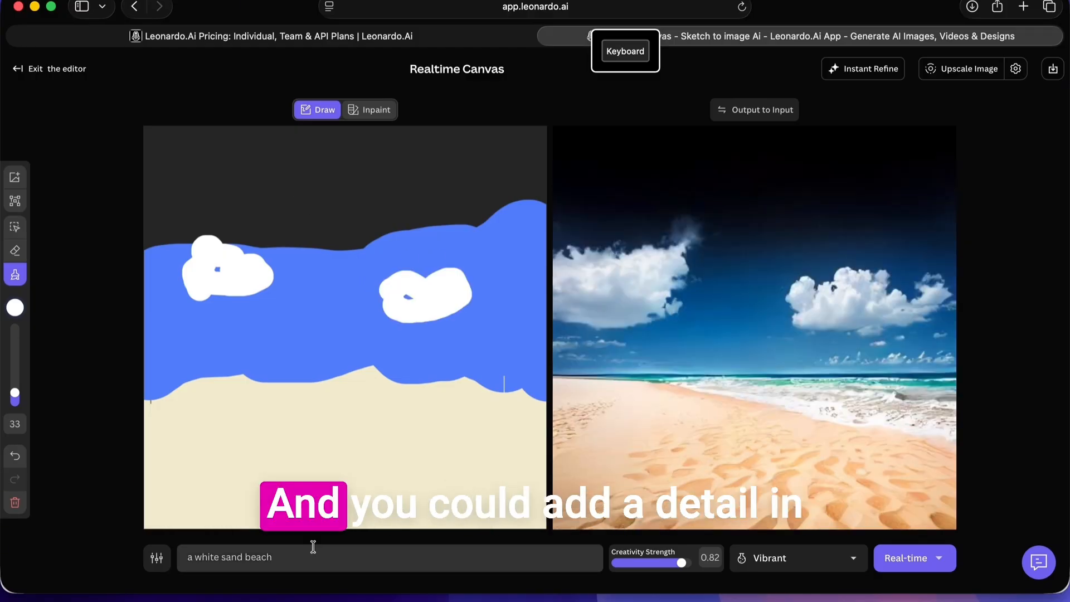
Extend the prompt to "a white sand beach, a sailboat on the water" and open the list of image styles
{"action": "left_click", "coordinate": [293, 553]}
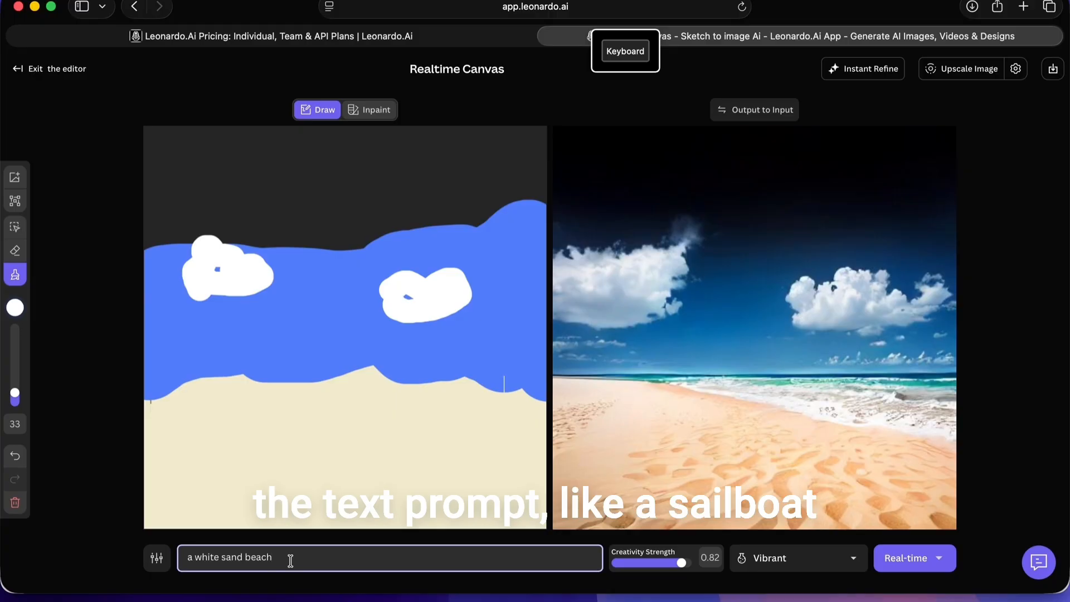
{"action": "type", "text": ", a sailboa"}
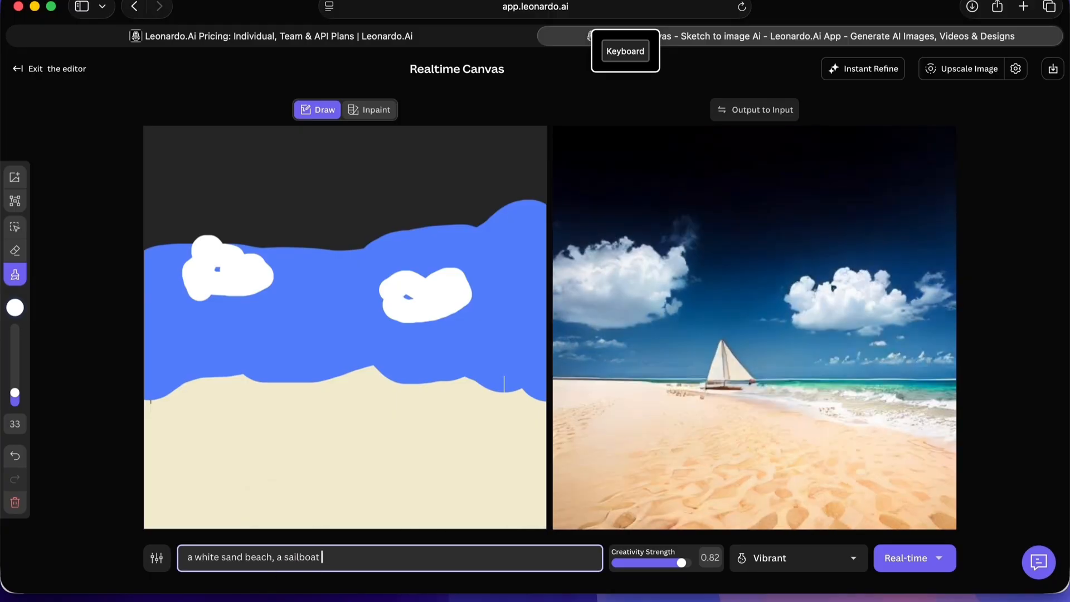
{"action": "type", "text": "t "}
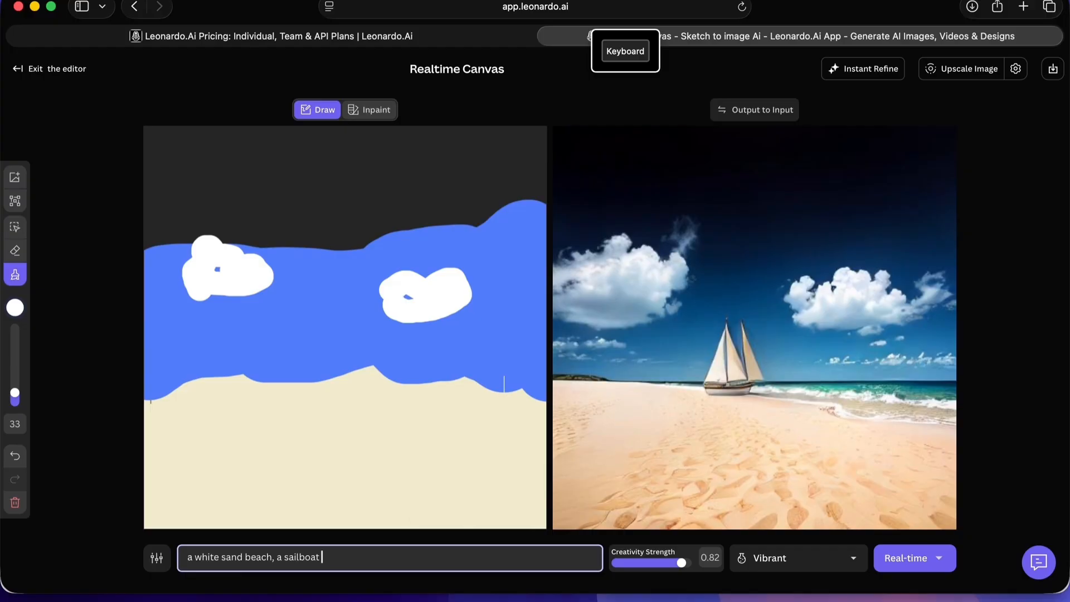
{"action": "type", "text": "on the water"}
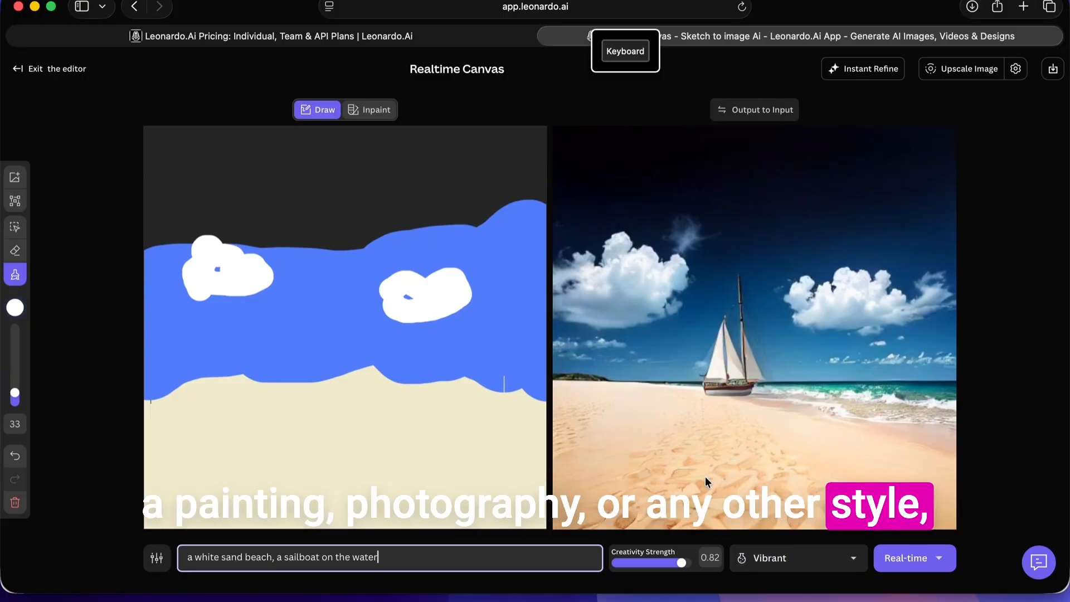
{"action": "left_click", "coordinate": [747, 568]}
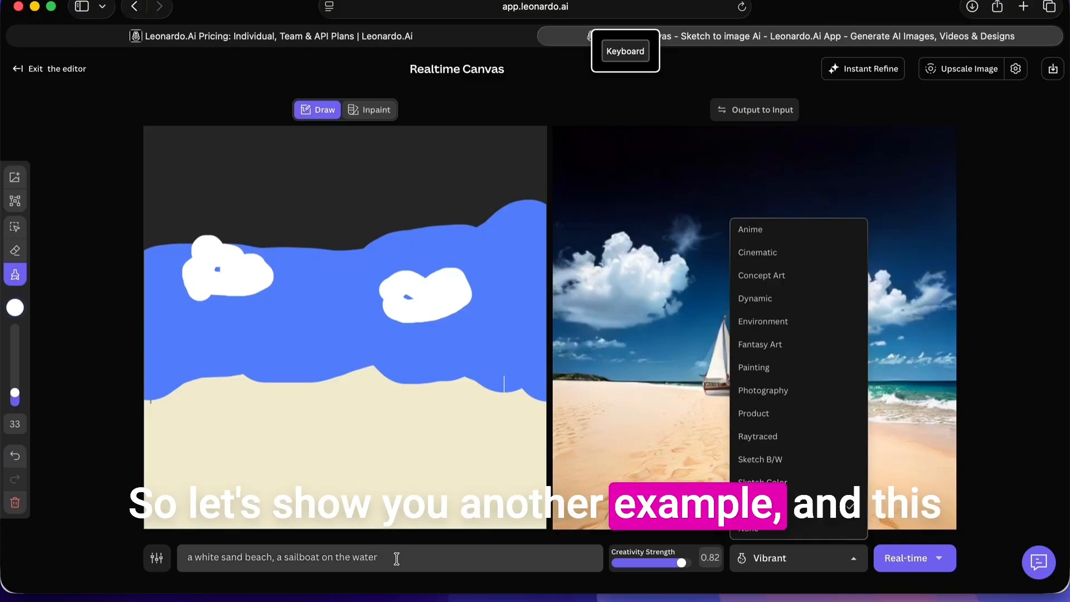
Delete the beach prompt and reset the canvas to blank
{"action": "left_click_drag", "start_coordinate": [397, 556], "coordinate": [190, 542]}
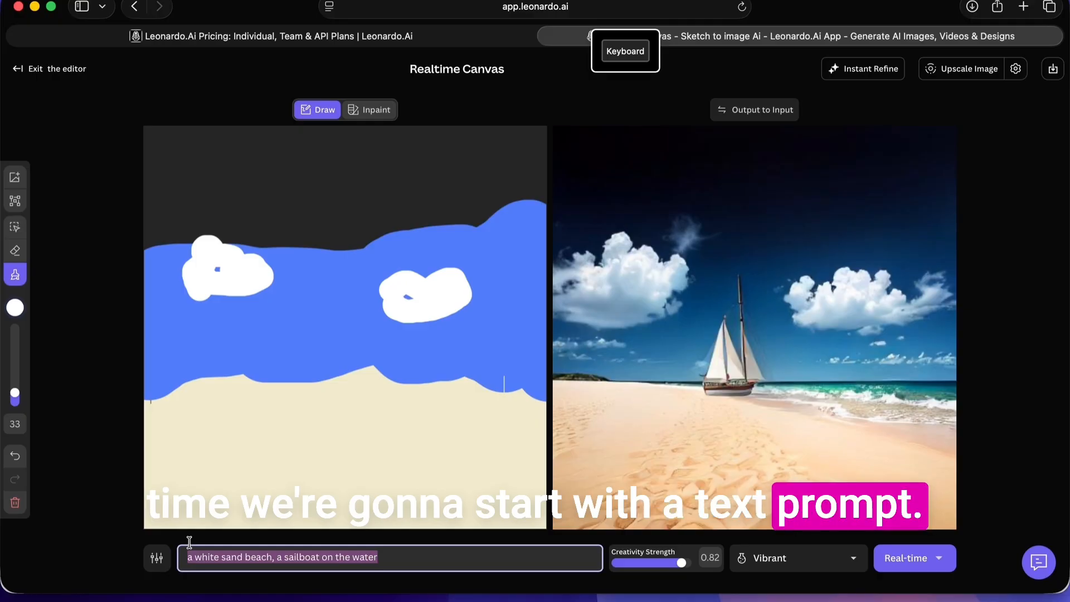
{"action": "key", "text": "BackSpace"}
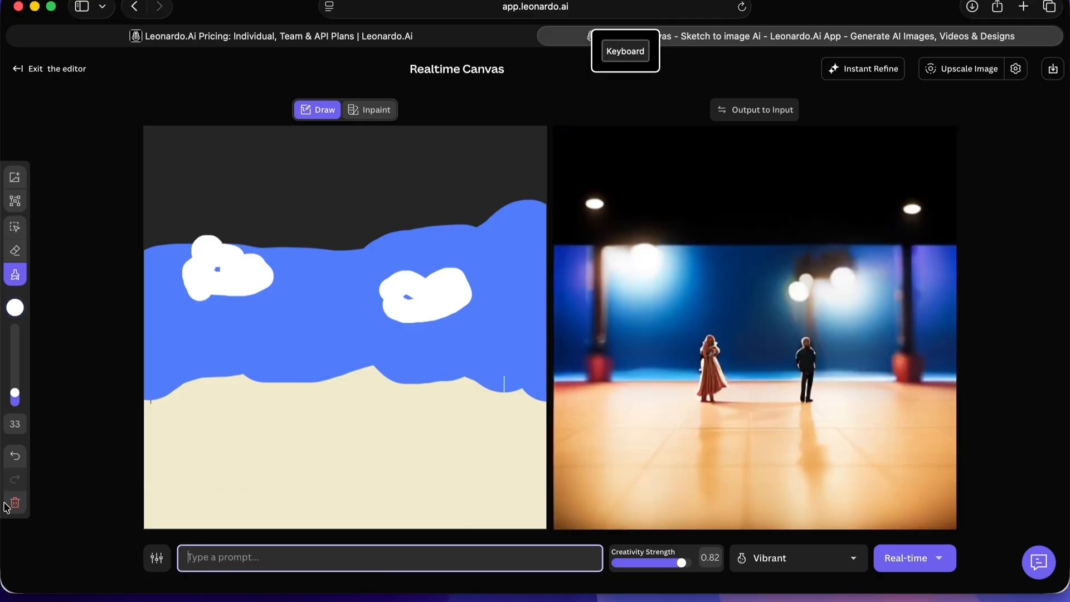
{"action": "left_click", "coordinate": [15, 503]}
{"action": "left_click", "coordinate": [109, 510]}
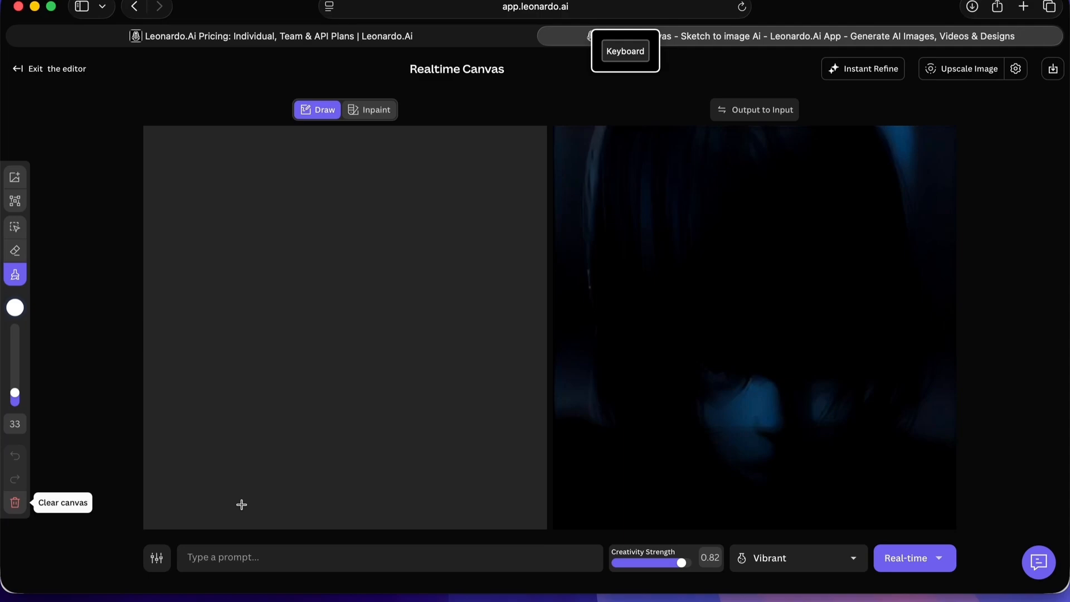
Enter the prompt "a portrait of a beautiful woman"
{"action": "left_click", "coordinate": [204, 549]}
{"action": "type", "text": "a por"}
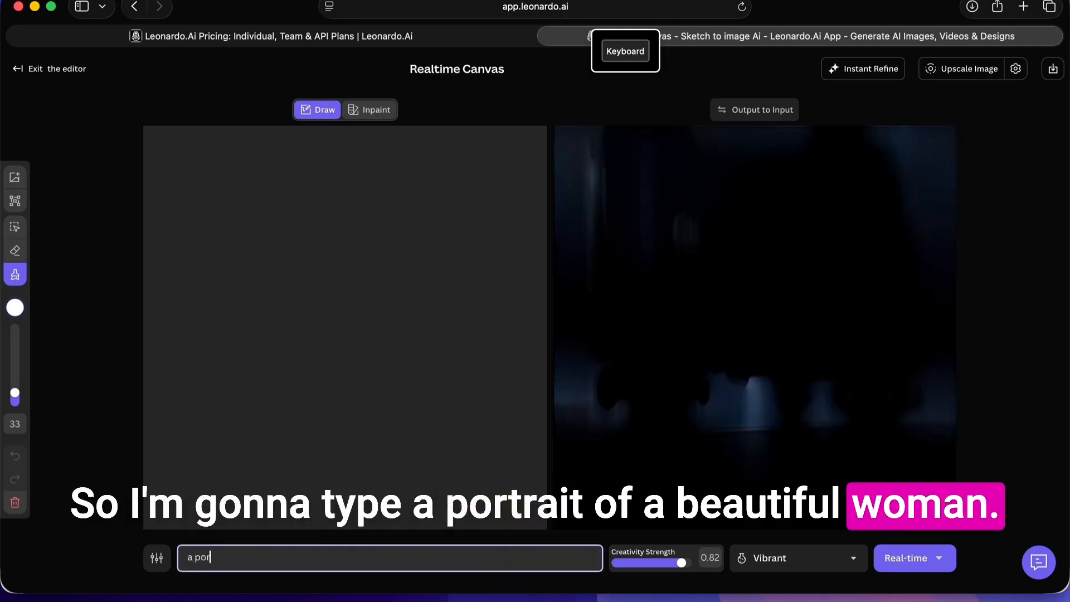
{"action": "type", "text": "trait of a bea"}
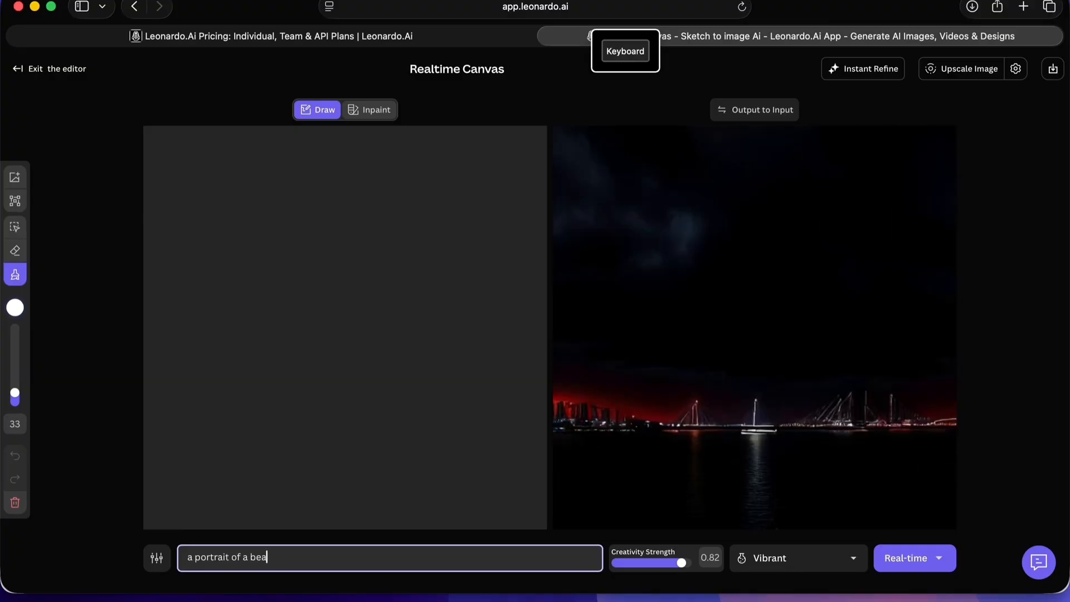
{"action": "type", "text": "utiful woman"}
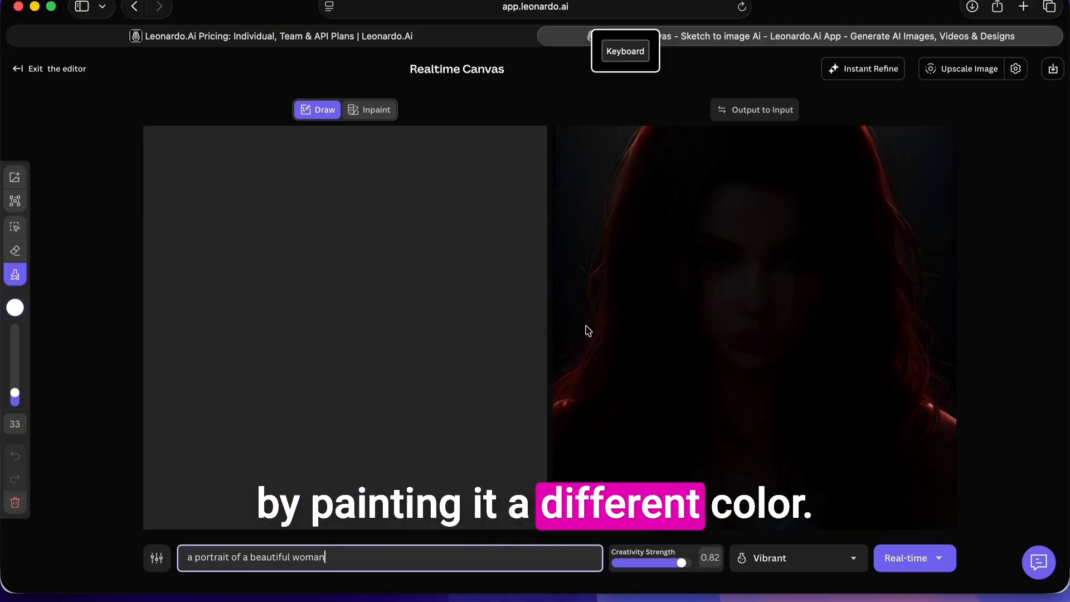
Bring the generated portrait onto the drawing canvas and paint the background on both sides of her hair white with brush size 82
{"action": "left_click", "coordinate": [374, 120]}
{"action": "left_click", "coordinate": [331, 115]}
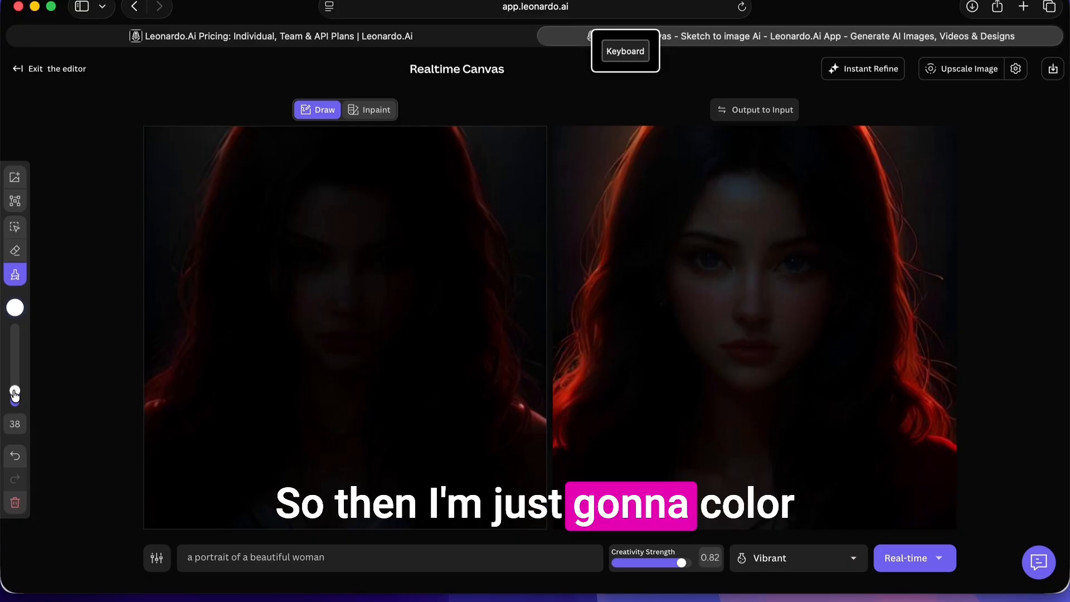
{"action": "left_click_drag", "start_coordinate": [15, 392], "coordinate": [18, 378]}
{"action": "mouse_move", "coordinate": [155, 135]}
{"action": "left_mouse_down"}
{"action": "mouse_move", "coordinate": [162, 162]}
{"action": "mouse_move", "coordinate": [175, 148]}
{"action": "mouse_move", "coordinate": [175, 169]}
{"action": "mouse_move", "coordinate": [202, 143]}
{"action": "mouse_move", "coordinate": [165, 232]}
{"action": "mouse_move", "coordinate": [160, 277]}
{"action": "mouse_move", "coordinate": [165, 208]}
{"action": "mouse_move", "coordinate": [146, 372]}
{"action": "left_mouse_up"}
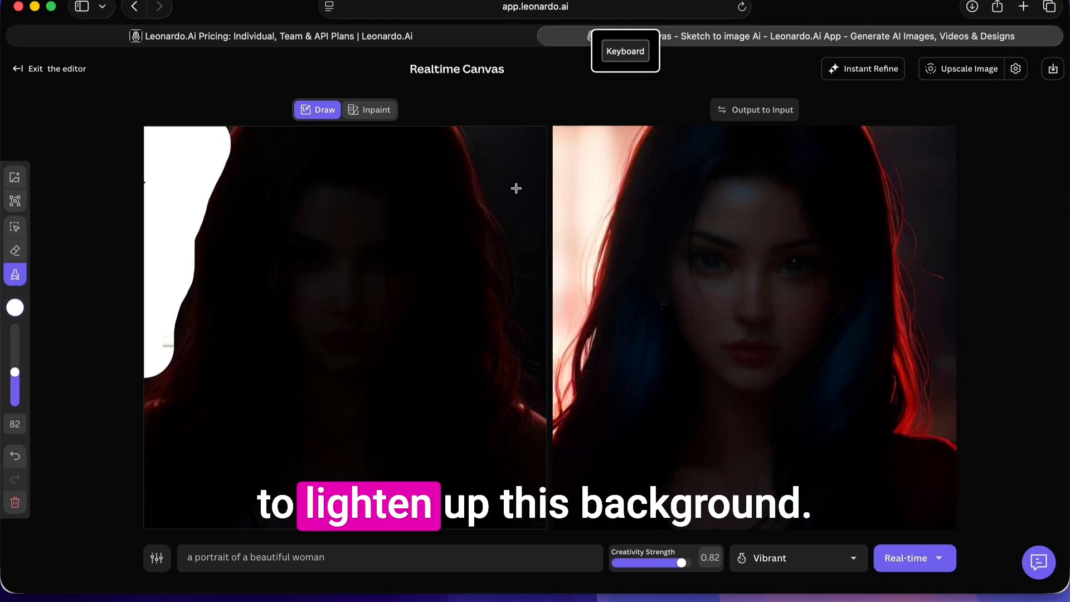
{"action": "mouse_move", "coordinate": [468, 143]}
{"action": "left_mouse_down"}
{"action": "mouse_move", "coordinate": [548, 165]}
{"action": "mouse_move", "coordinate": [550, 148]}
{"action": "mouse_move", "coordinate": [545, 139]}
{"action": "mouse_move", "coordinate": [536, 238]}
{"action": "mouse_move", "coordinate": [498, 216]}
{"action": "mouse_move", "coordinate": [547, 330]}
{"action": "mouse_move", "coordinate": [553, 390]}
{"action": "left_mouse_up"}
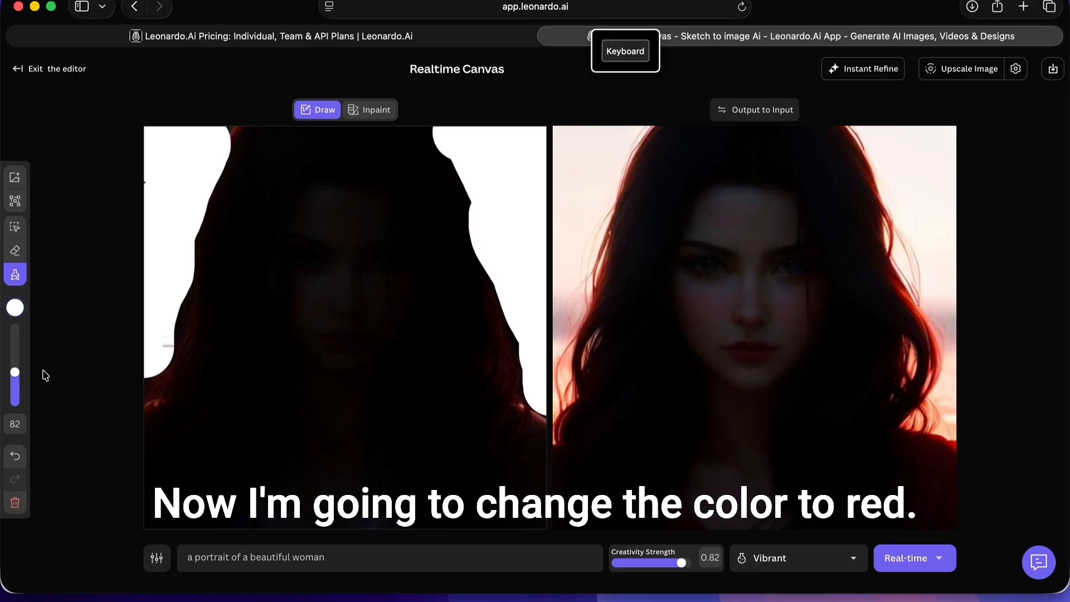
Change the brush to red #F10606 at size 33 and paint one highlight stroke down each side of the woman's hair
{"action": "left_click", "coordinate": [15, 308]}
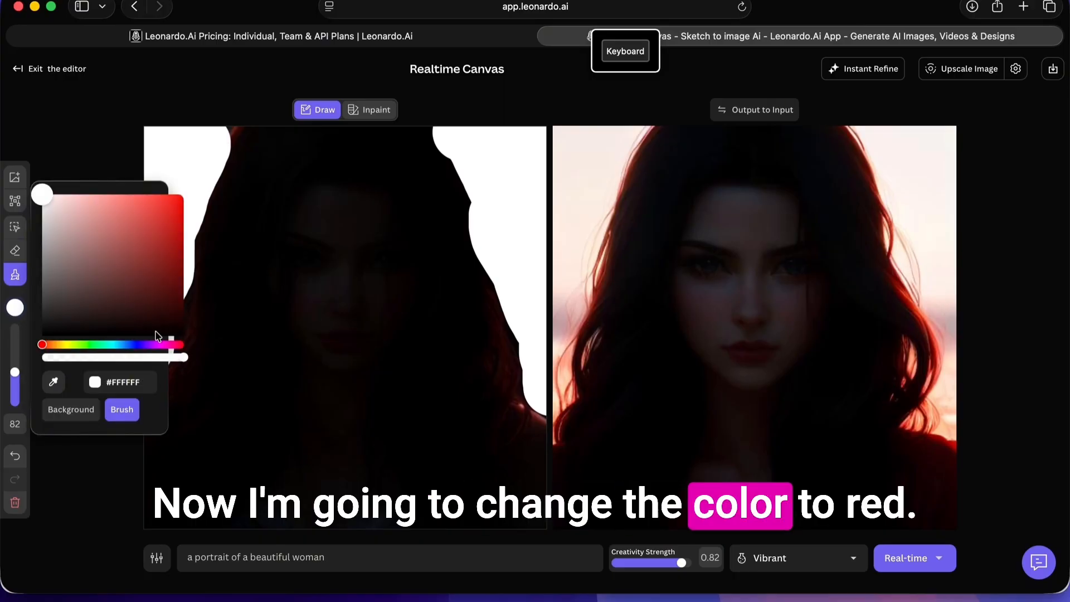
{"action": "left_click", "coordinate": [180, 204]}
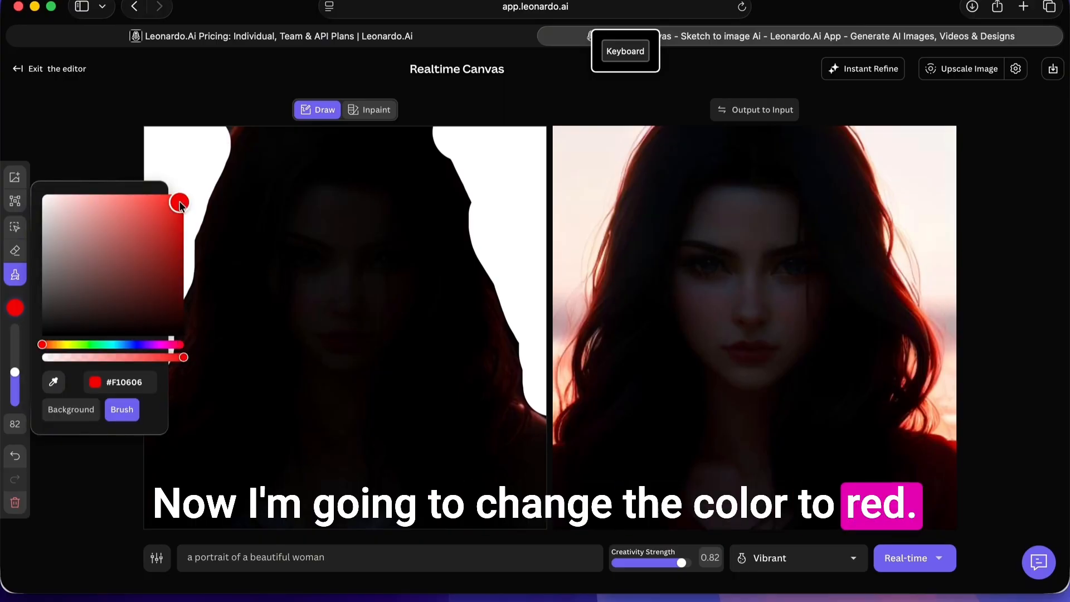
{"action": "left_click_drag", "start_coordinate": [17, 374], "coordinate": [17, 393]}
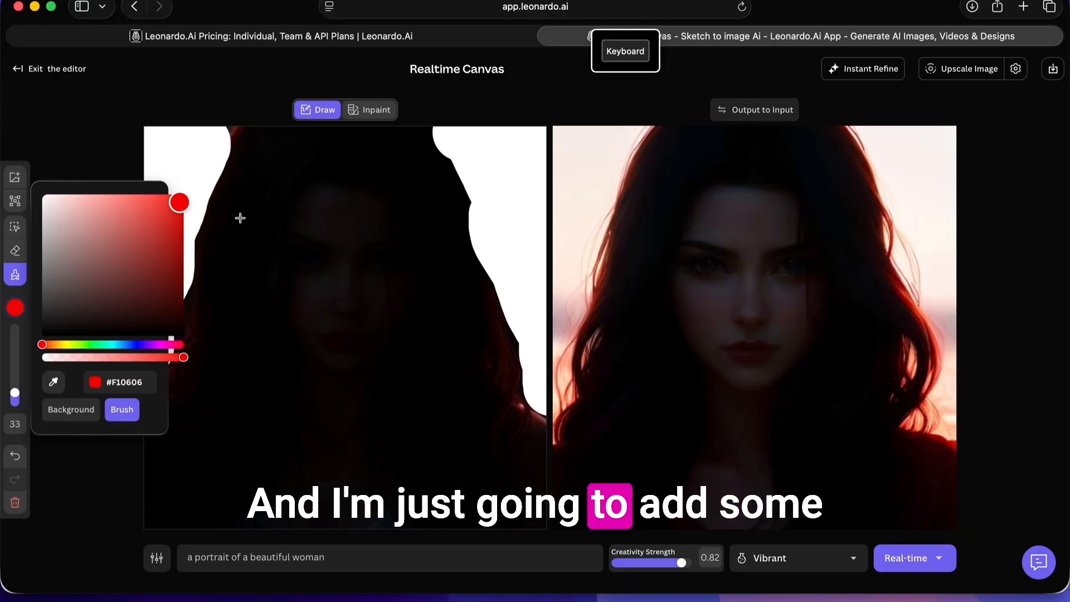
{"action": "mouse_move", "coordinate": [233, 255]}
{"action": "left_mouse_down"}
{"action": "mouse_move", "coordinate": [226, 325]}
{"action": "mouse_move", "coordinate": [179, 432]}
{"action": "left_mouse_up"}
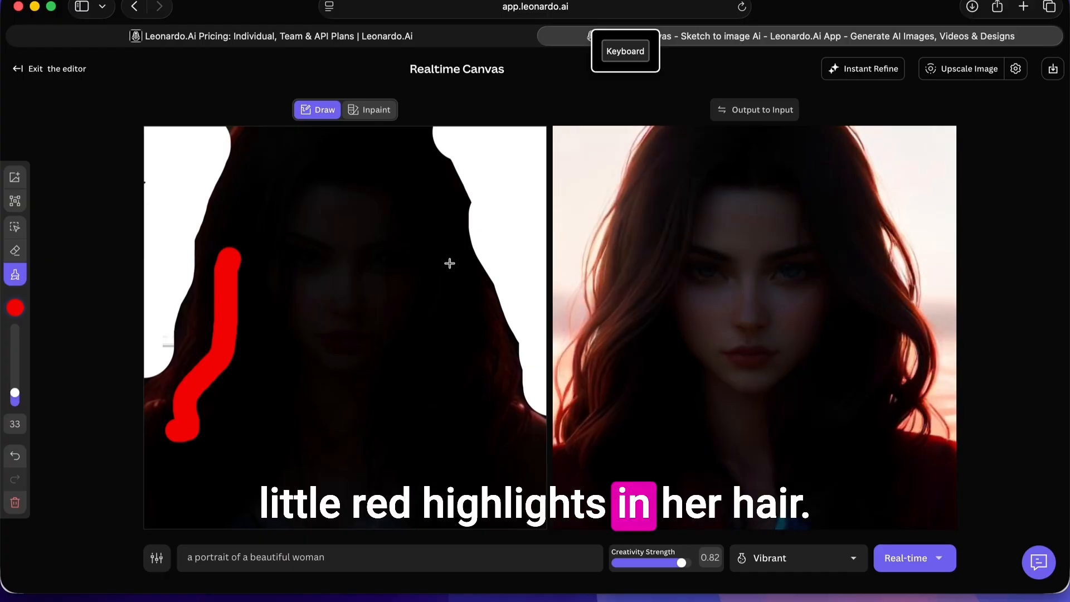
{"action": "mouse_move", "coordinate": [447, 257]}
{"action": "left_mouse_down"}
{"action": "mouse_move", "coordinate": [455, 292]}
{"action": "mouse_move", "coordinate": [528, 346]}
{"action": "mouse_move", "coordinate": [516, 369]}
{"action": "left_mouse_up"}
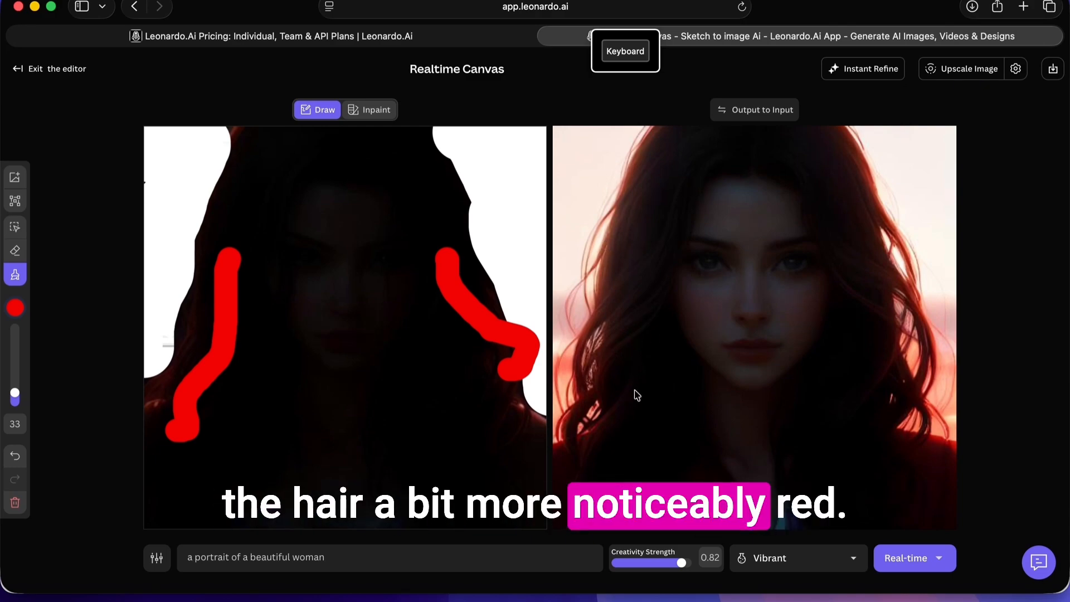
Extend the prompt to "a portrait of a beautiful woman, red highlights in her hair"
{"action": "left_click", "coordinate": [348, 554]}
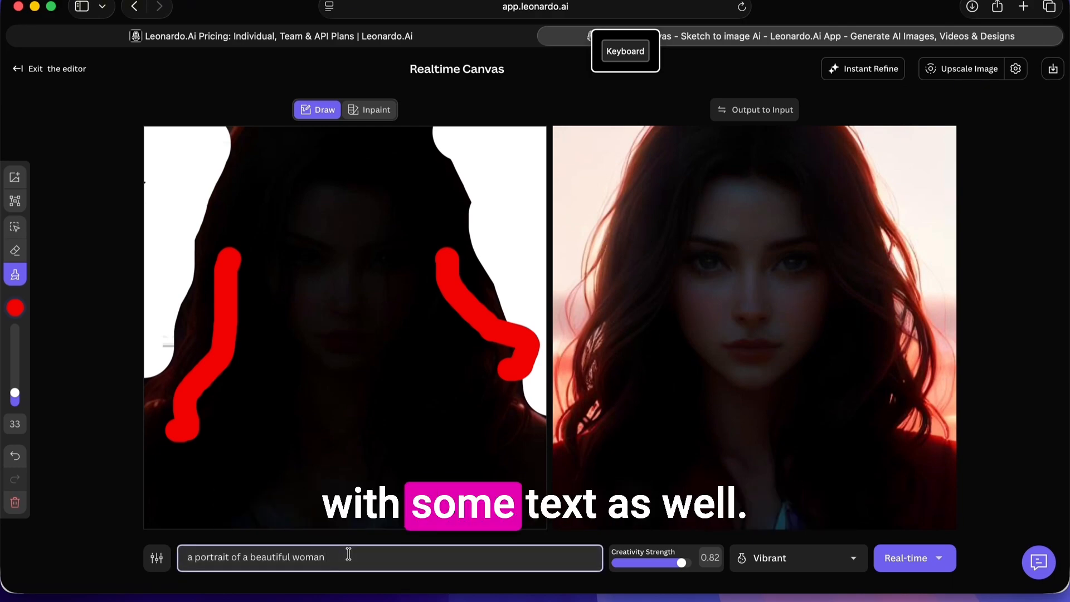
{"action": "type", "text": ", "}
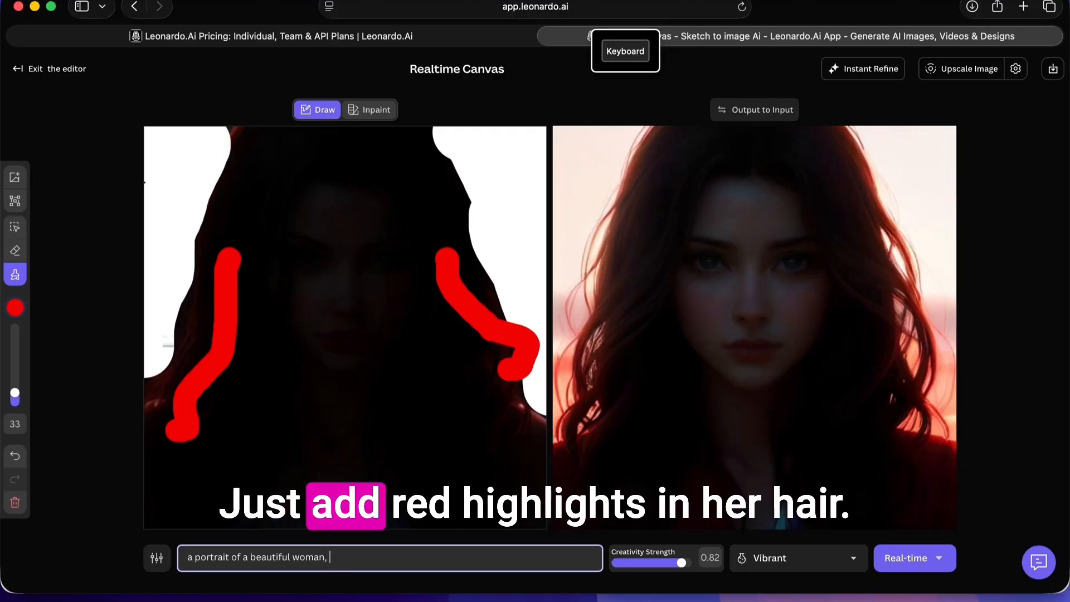
{"action": "type", "text": "re"}
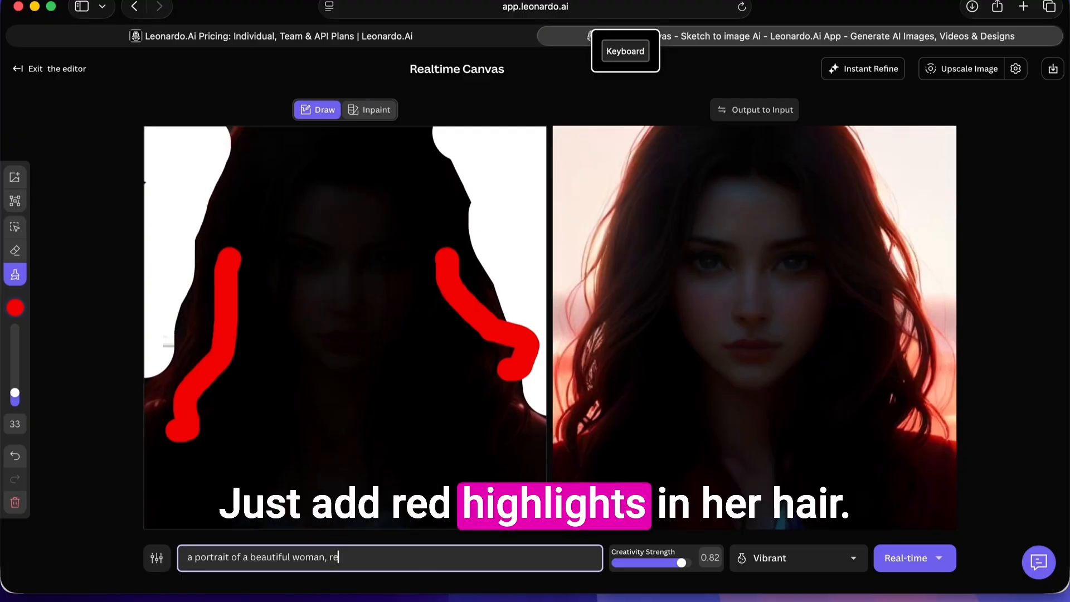
{"action": "type", "text": "d highl"}
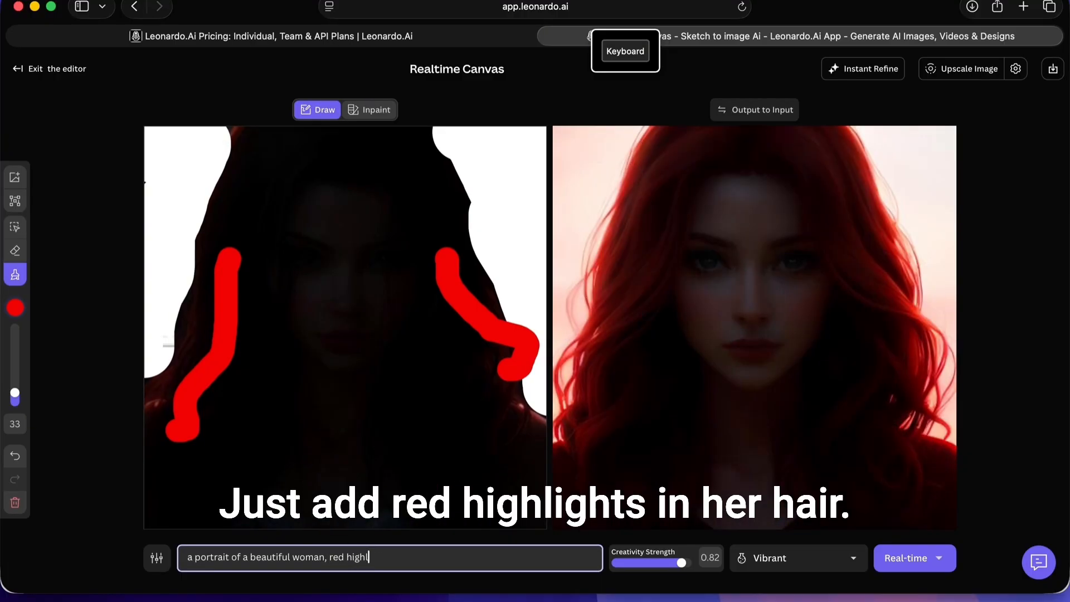
{"action": "type", "text": "ights in her hair"}
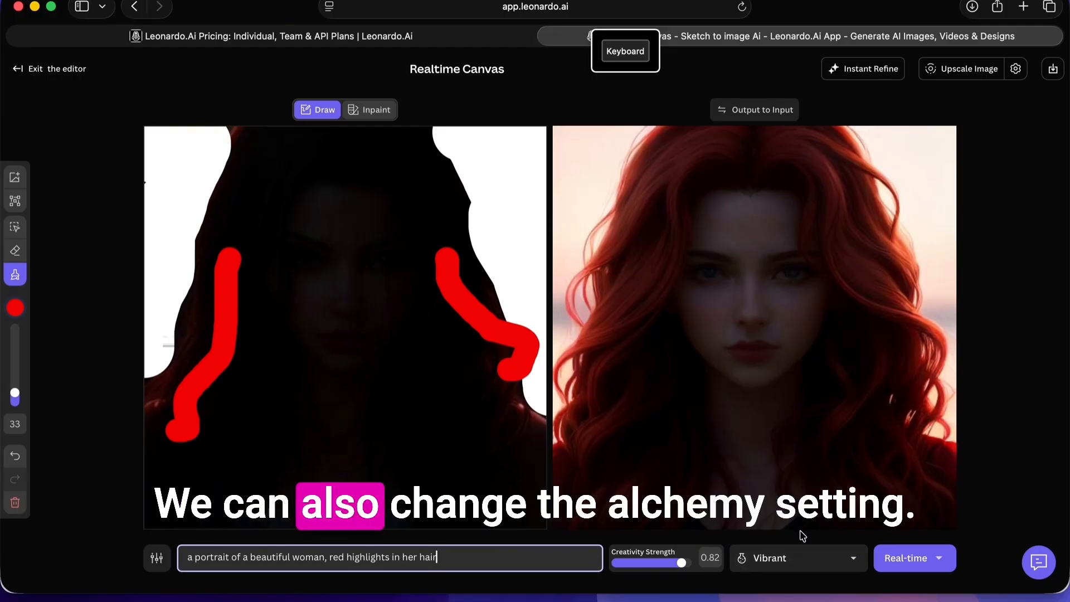
Change the image style to Fantasy Art and look over the other available styles
{"action": "left_click", "coordinate": [765, 548]}
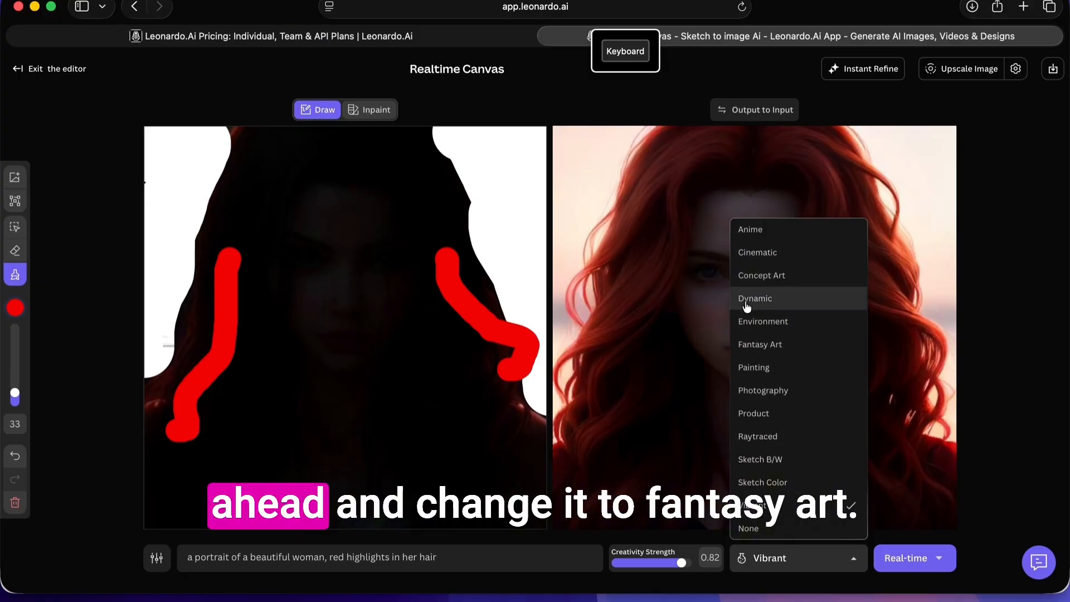
{"action": "left_click", "coordinate": [790, 346]}
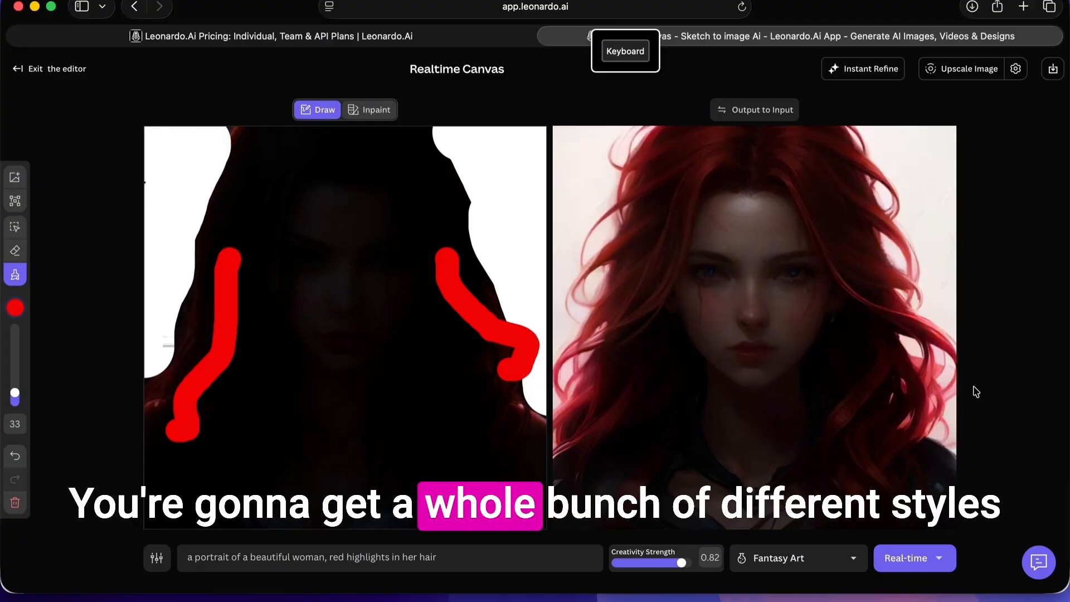
{"action": "left_click", "coordinate": [774, 560]}
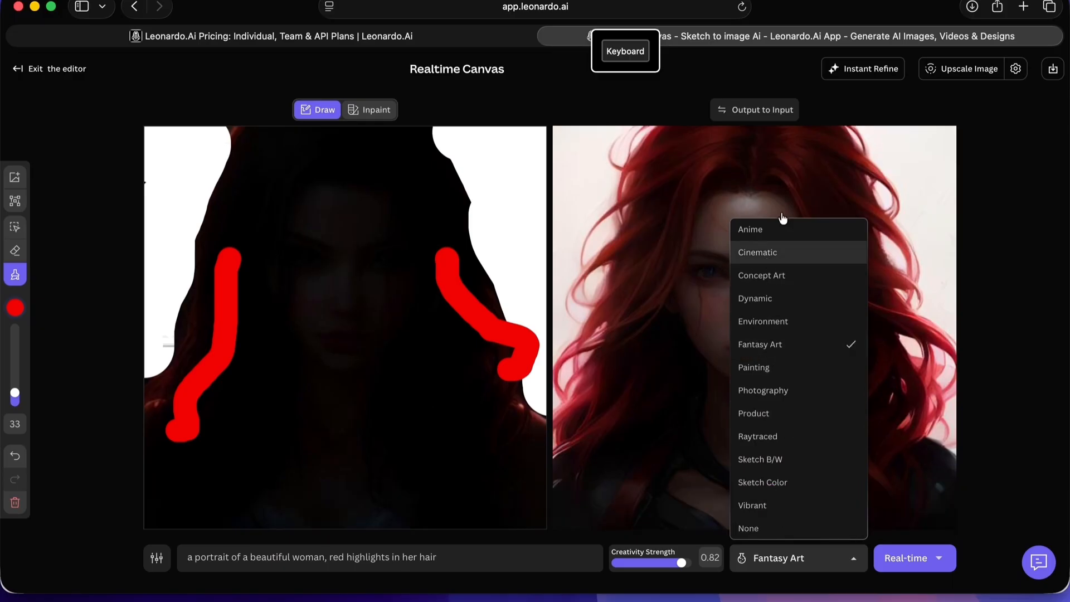
{"action": "left_click", "coordinate": [1024, 408]}
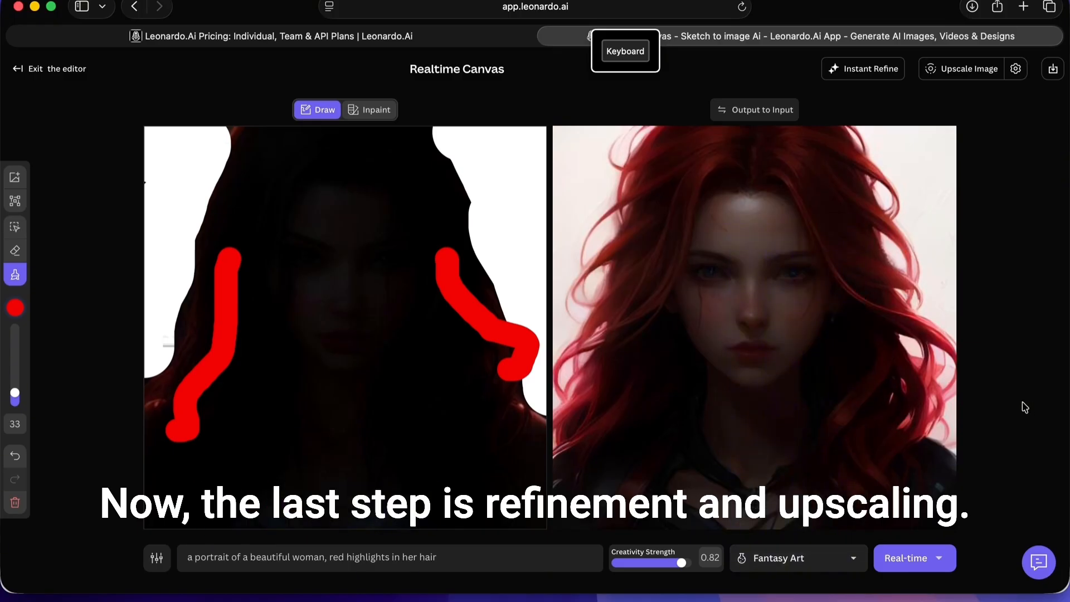